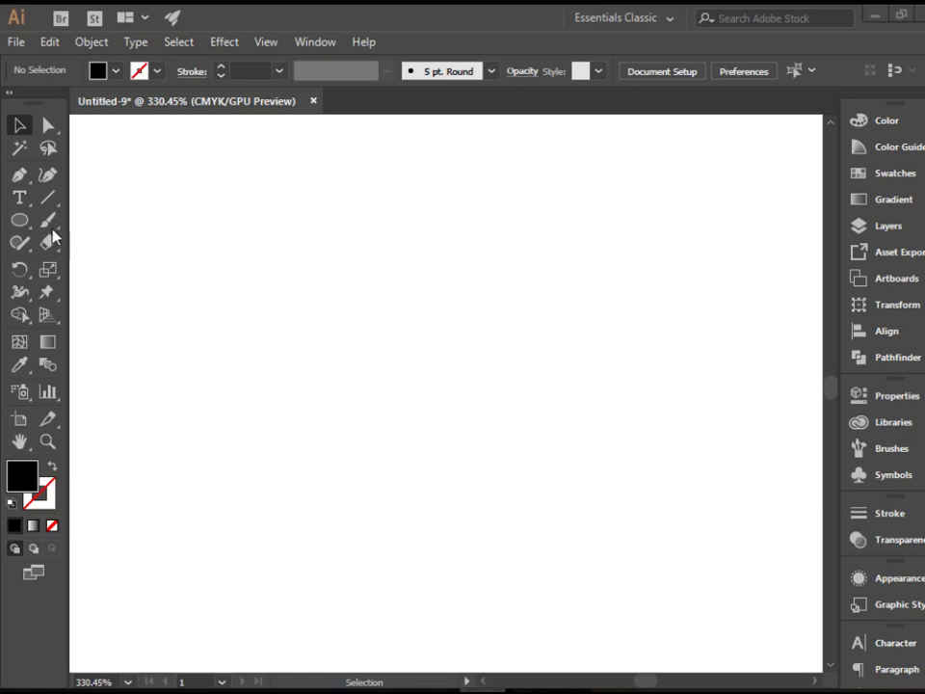
- Draw a rectangle in the artboard's upper left and fill it dark blue
{"action": "left_click", "coordinate": [23, 223]}
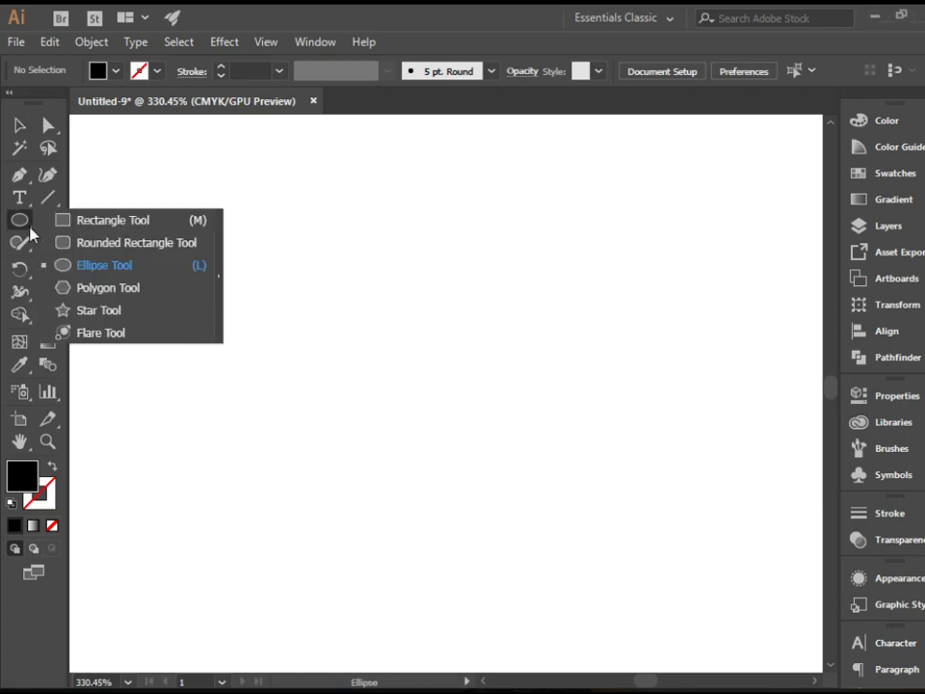
{"action": "left_click", "coordinate": [112, 219]}
{"action": "left_click_drag", "start_coordinate": [141, 228], "coordinate": [450, 345]}
{"action": "left_click", "coordinate": [112, 72]}
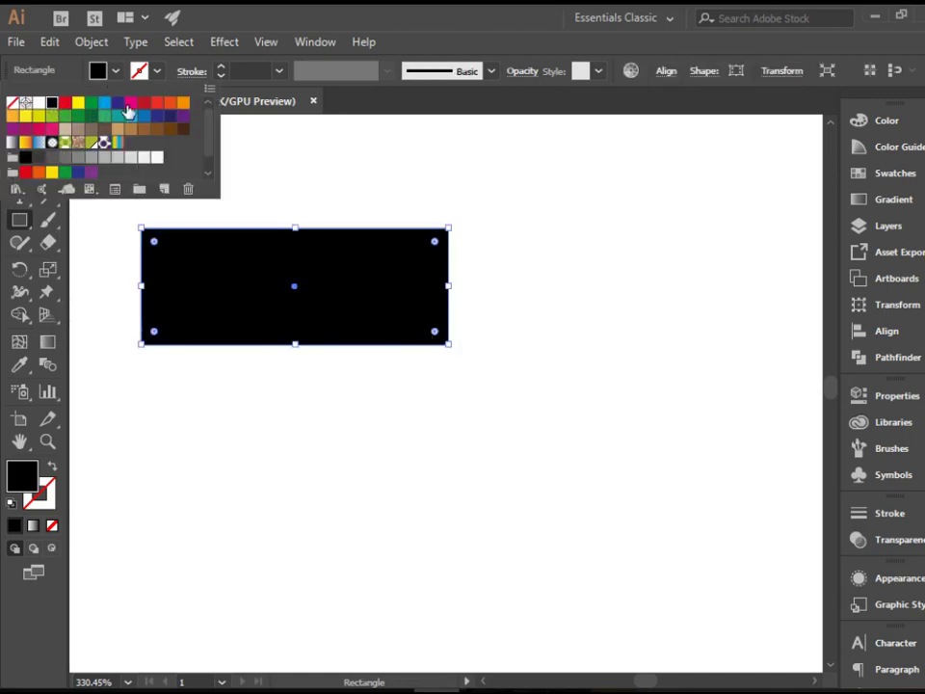
{"action": "left_click", "coordinate": [119, 103]}
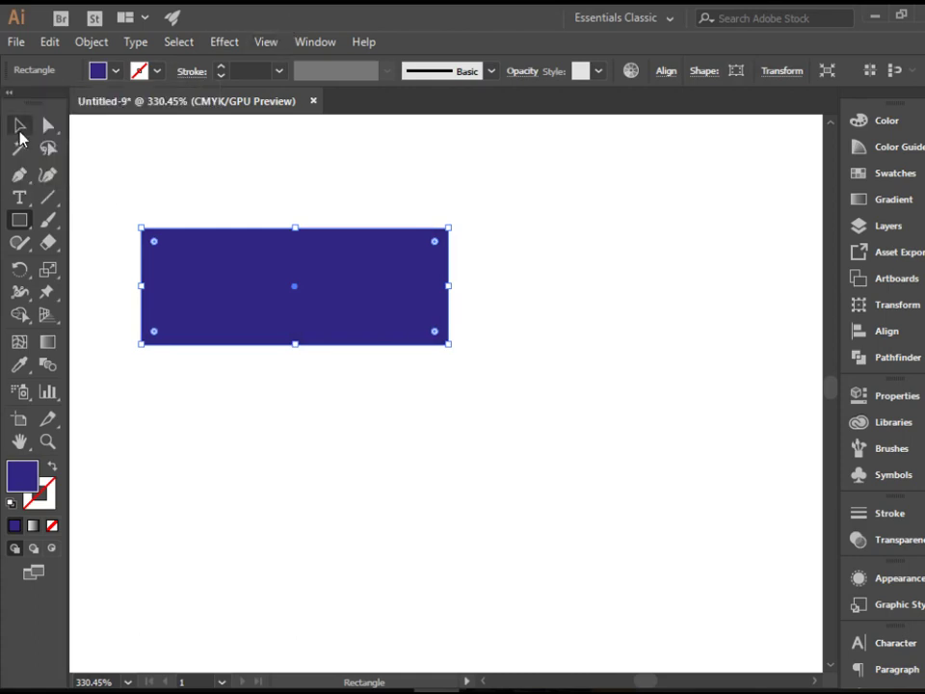
- Open the Layers panel, float it out of the dock and place it beside the artboard
{"action": "left_click", "coordinate": [19, 127]}
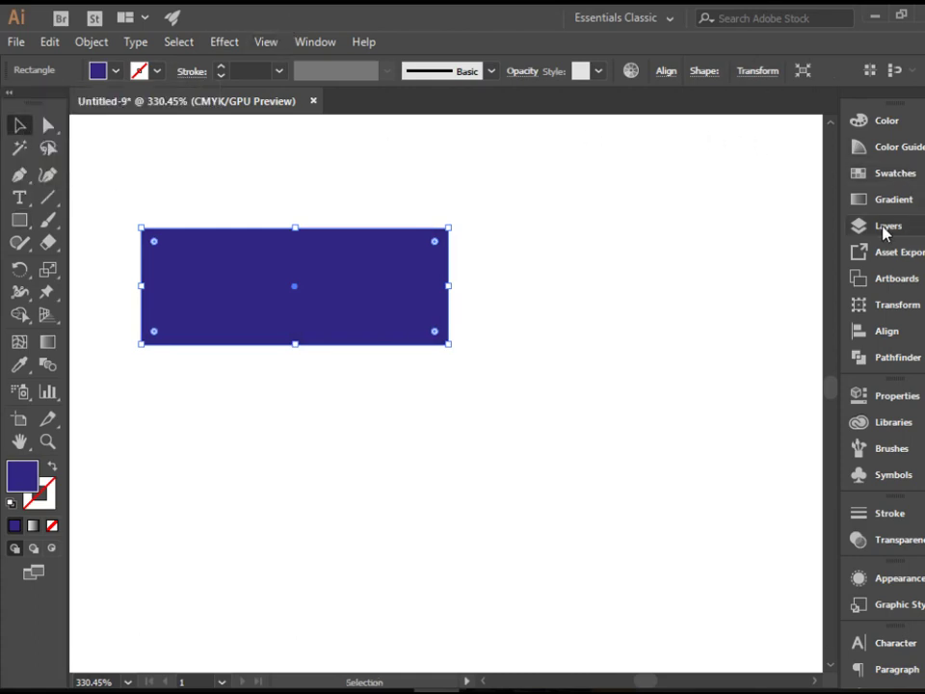
{"action": "left_click", "coordinate": [885, 232]}
{"action": "left_click_drag", "start_coordinate": [886, 231], "coordinate": [737, 157]}
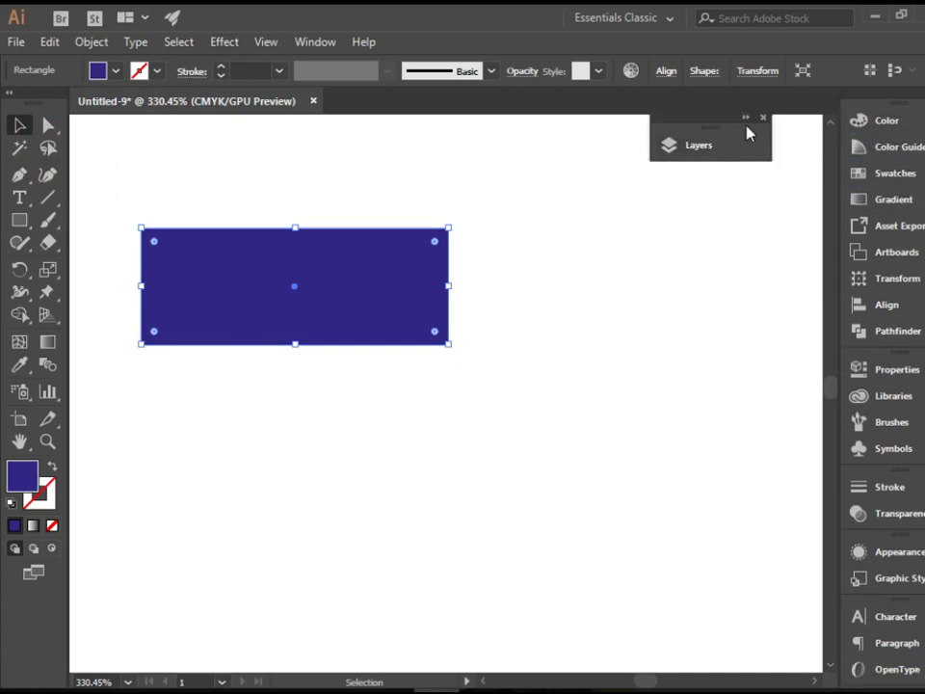
{"action": "left_click", "coordinate": [748, 120]}
{"action": "left_click_drag", "start_coordinate": [772, 125], "coordinate": [742, 107]}
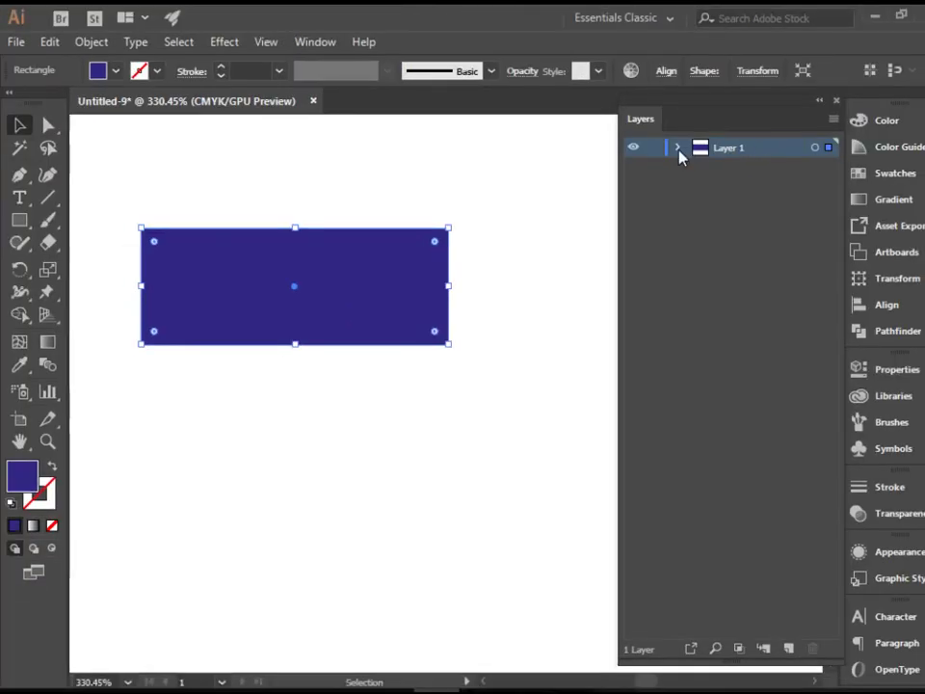
- Expand Layer 1, then hide and show the rectangle with its visibility eye
{"action": "left_click", "coordinate": [676, 144]}
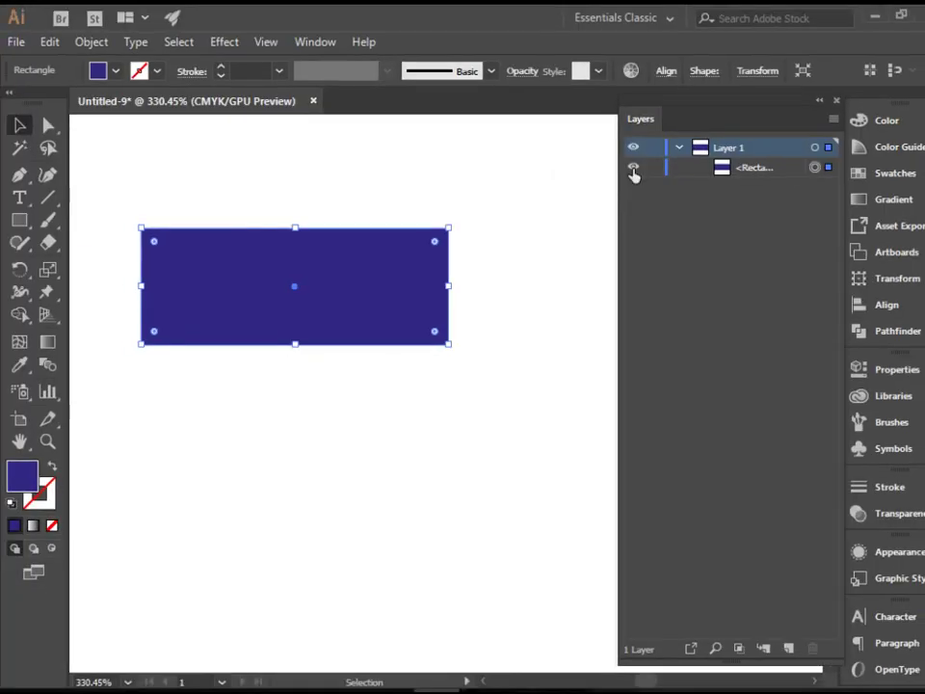
{"action": "left_click", "coordinate": [633, 163]}
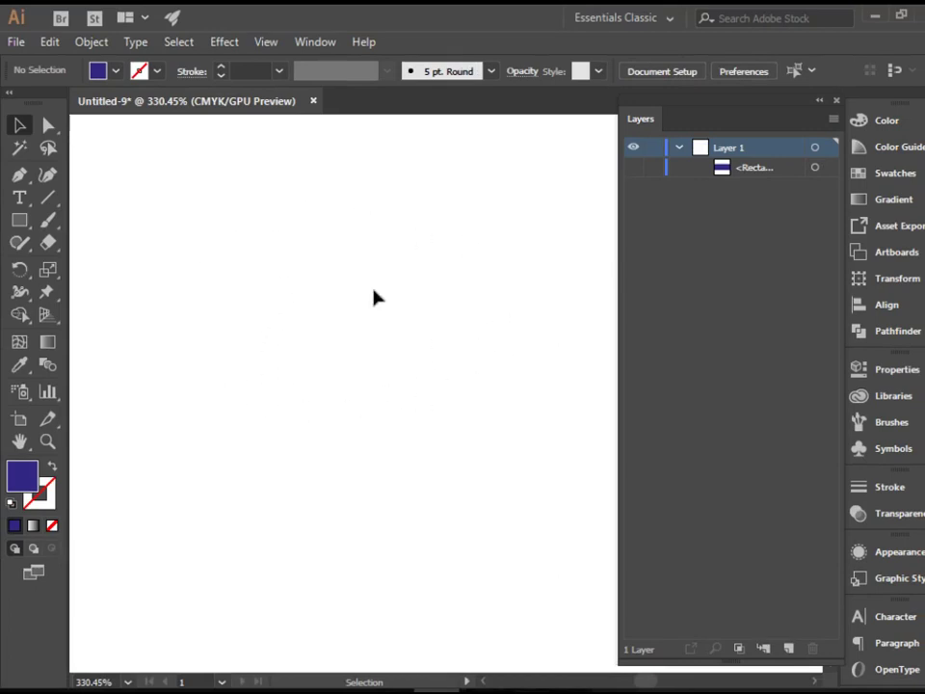
{"action": "left_click", "coordinate": [633, 168]}
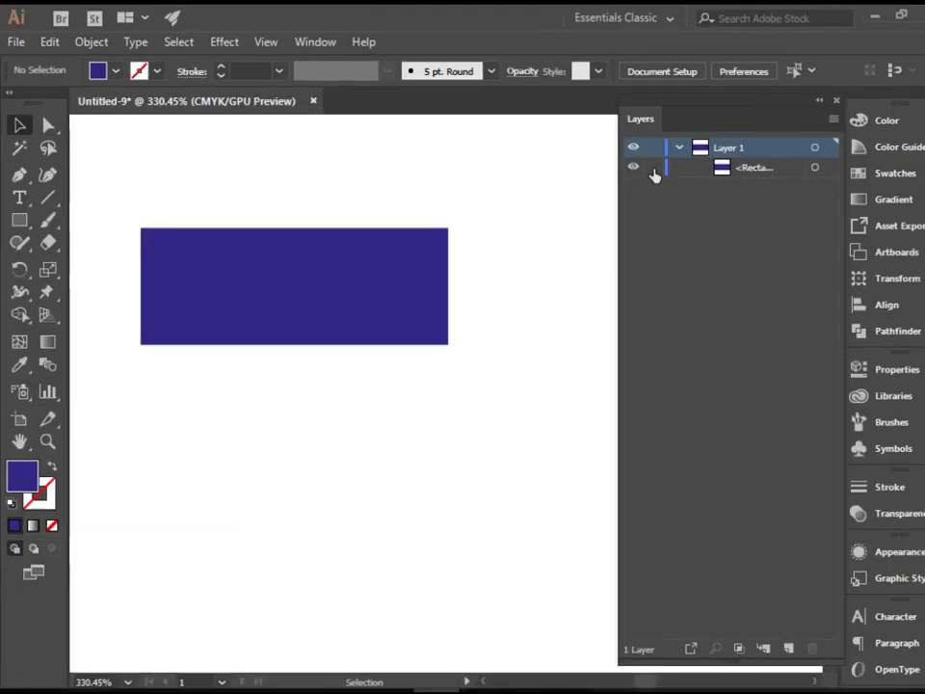
- Lock the rectangle, confirm it can't be selected on the canvas, then unlock it
{"action": "left_click", "coordinate": [648, 166]}
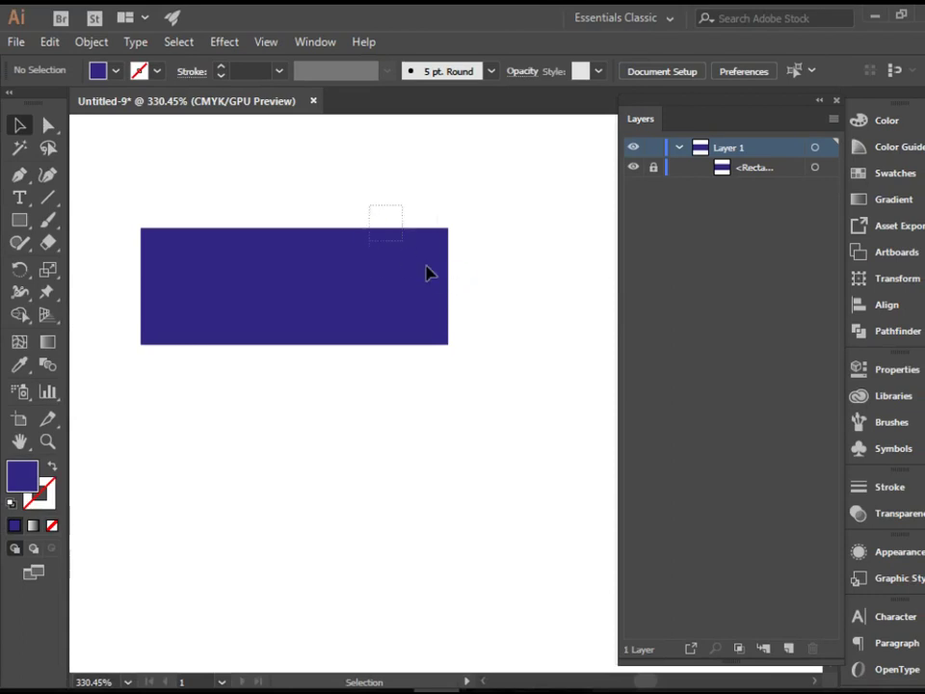
{"action": "left_click_drag", "start_coordinate": [316, 264], "coordinate": [394, 374]}
{"action": "left_click_drag", "start_coordinate": [252, 213], "coordinate": [338, 294]}
{"action": "left_click", "coordinate": [654, 169]}
- Draw an Ellipse Tool circle overlapping the rectangle's right end and fill it green
{"action": "left_click", "coordinate": [19, 220]}
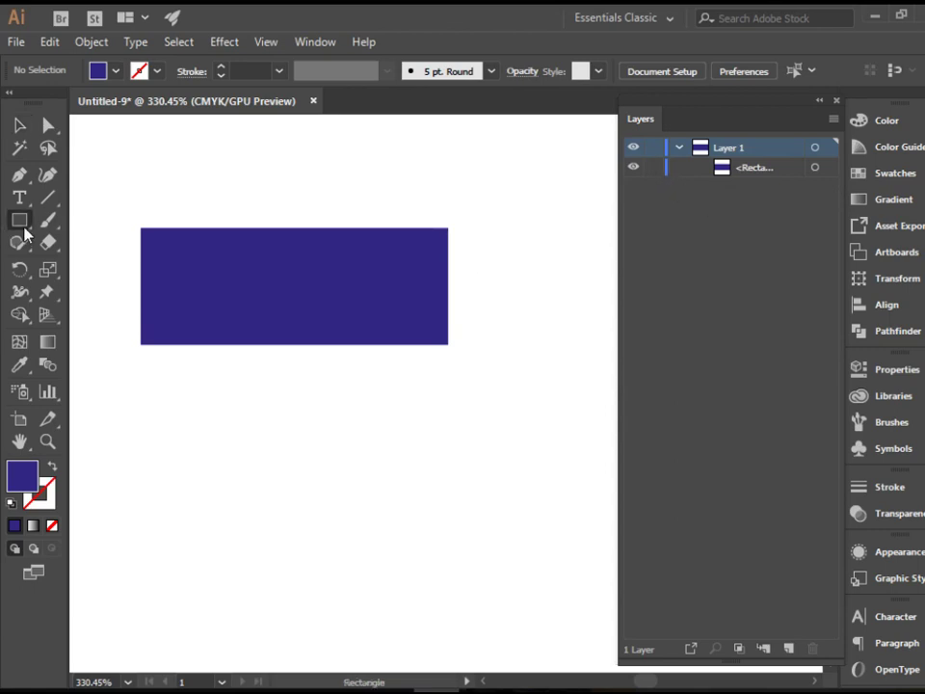
{"action": "left_click", "coordinate": [123, 265]}
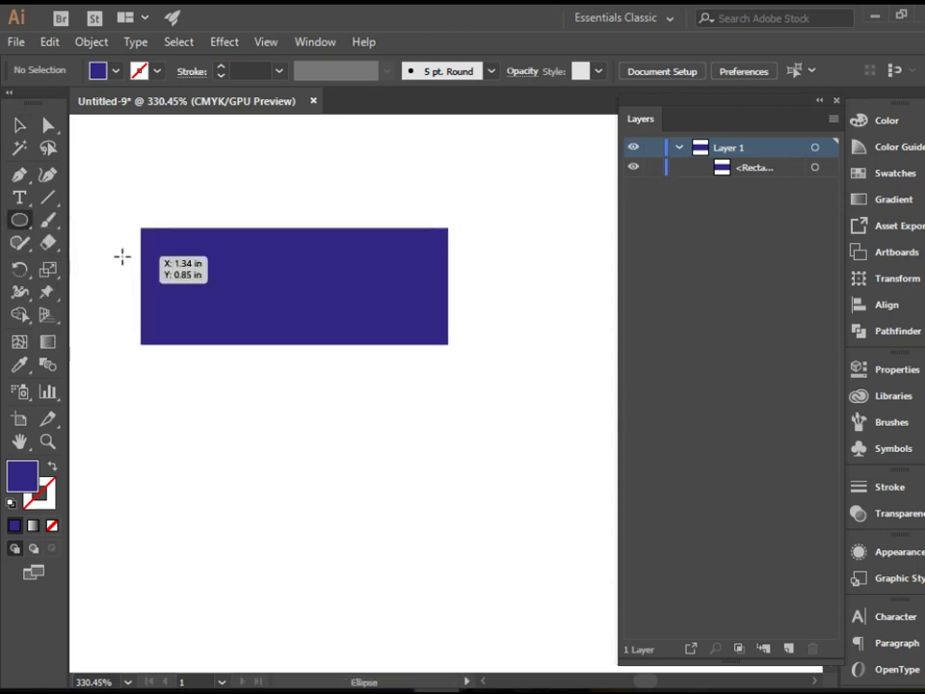
{"action": "left_click_drag", "start_coordinate": [283, 161], "coordinate": [474, 351]}
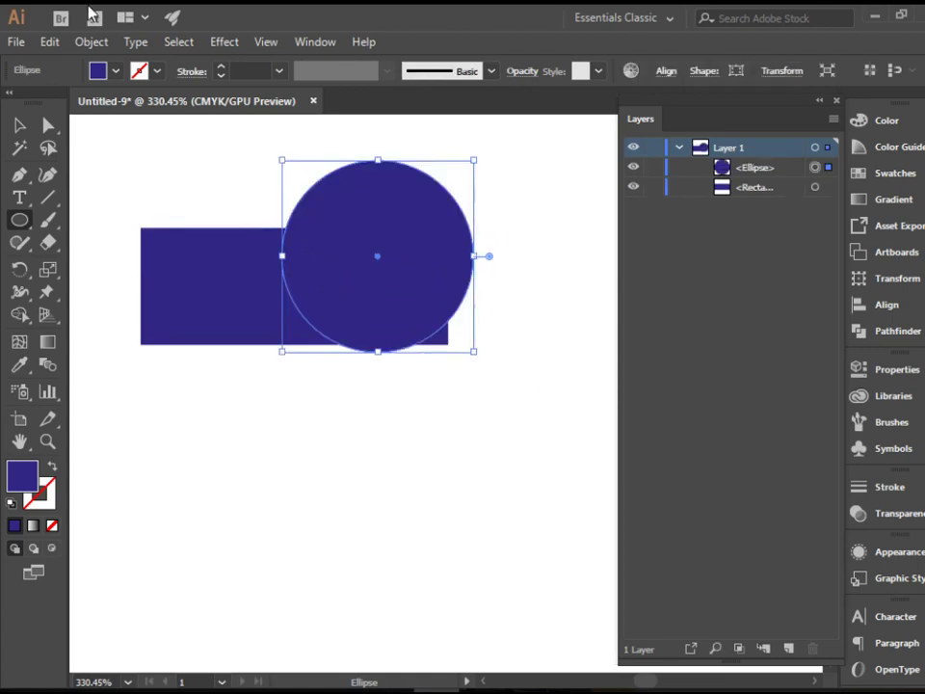
{"action": "left_click", "coordinate": [115, 72]}
{"action": "left_click", "coordinate": [91, 102]}
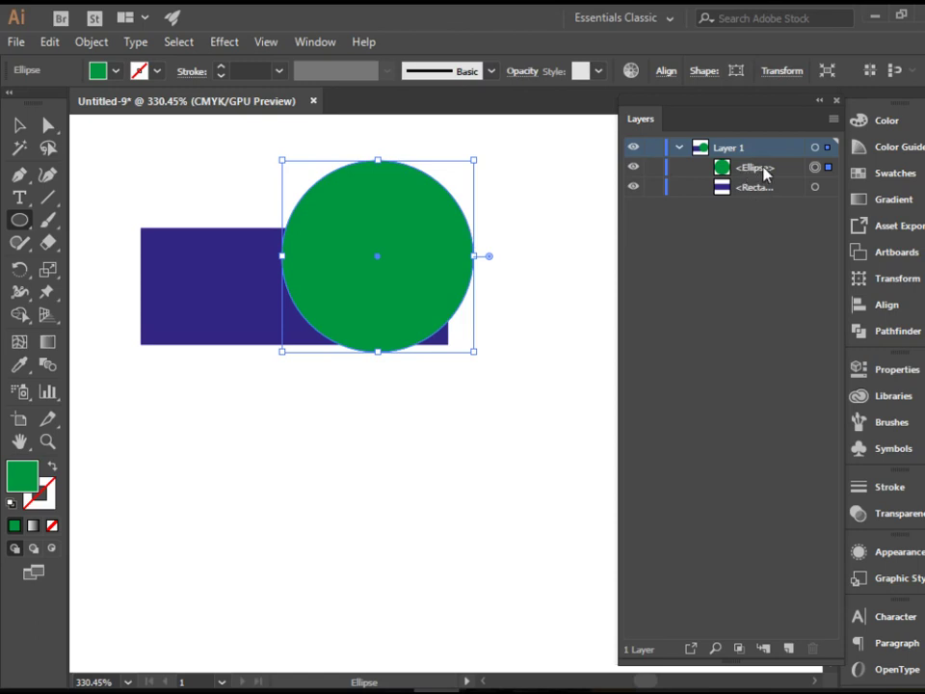
- Create a placeholder area-type text frame, then delete it
{"action": "left_click", "coordinate": [21, 200]}
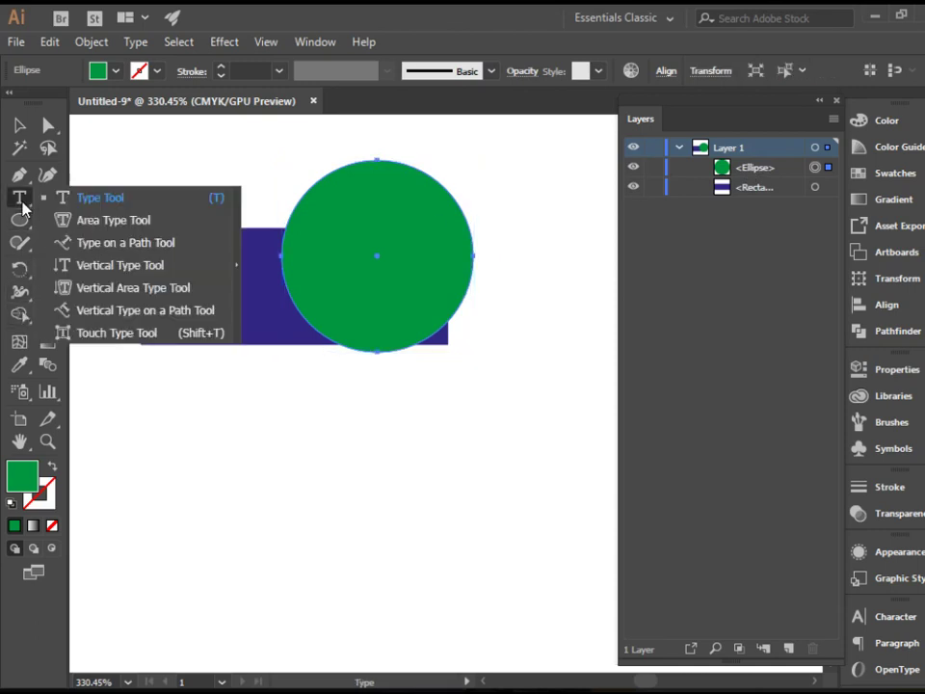
{"action": "left_click", "coordinate": [134, 207]}
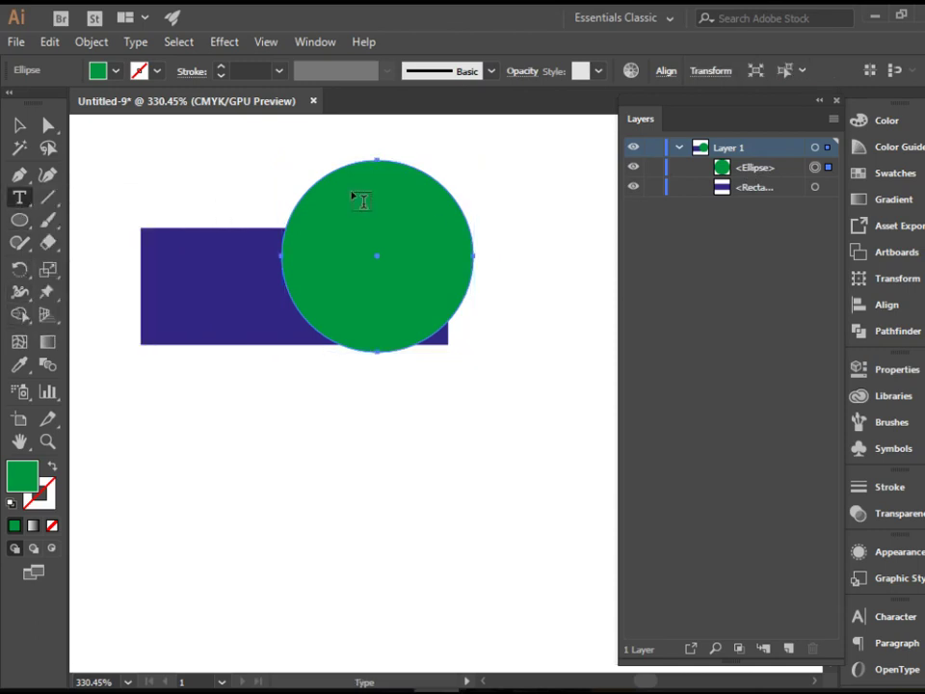
{"action": "left_click_drag", "start_coordinate": [399, 142], "coordinate": [581, 376]}
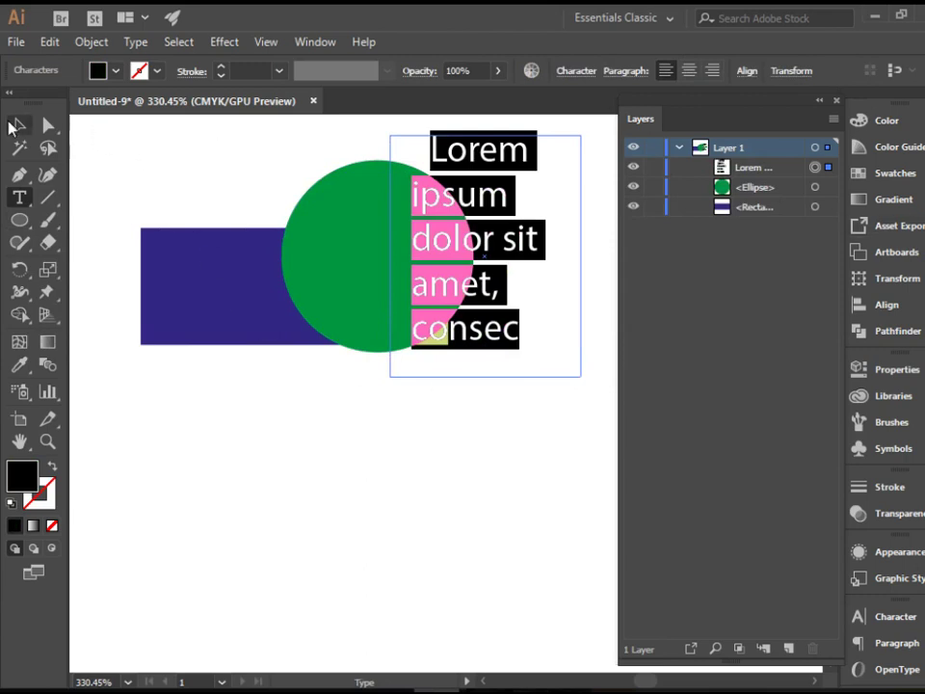
{"action": "left_click", "coordinate": [17, 125]}
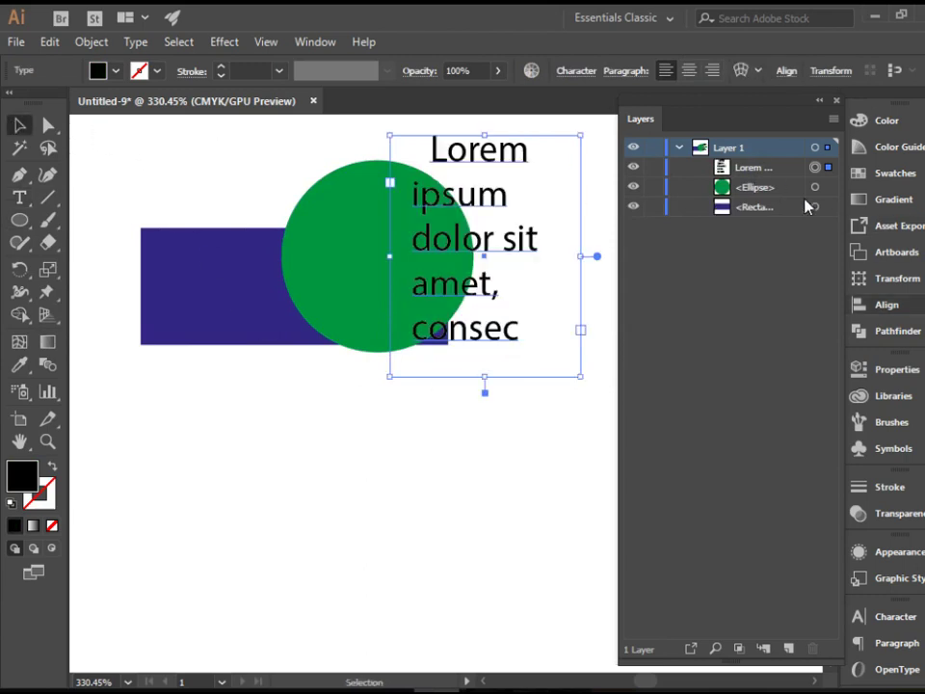
{"action": "key", "text": "Delete"}
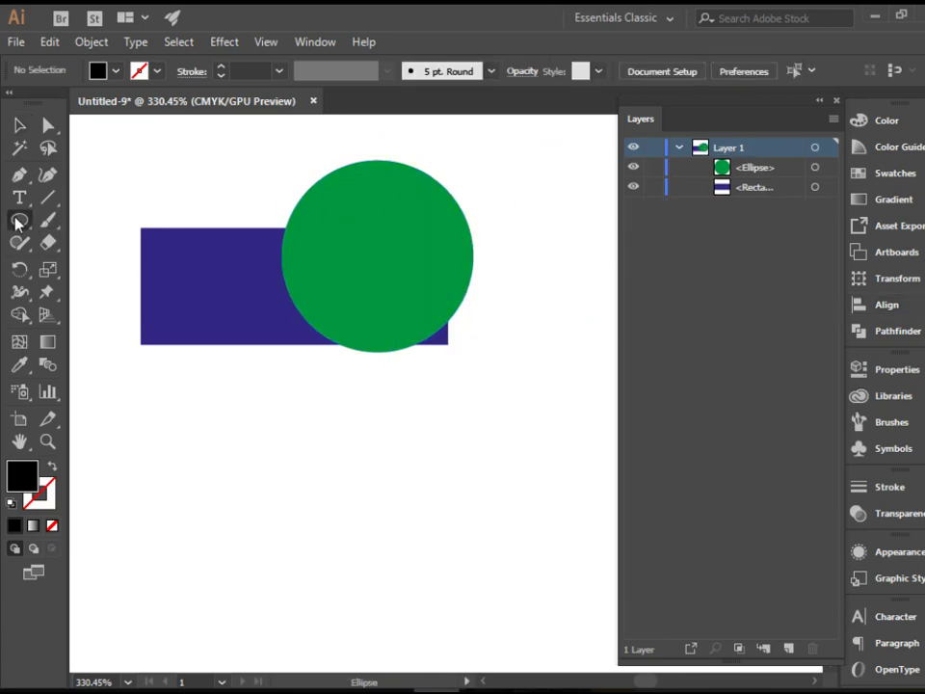
- Draw a red-filled hexagon, move it onto the circle's lower right and enlarge it
{"action": "left_click_drag", "start_coordinate": [19, 220], "coordinate": [125, 287]}
{"action": "left_click_drag", "start_coordinate": [407, 157], "coordinate": [433, 221]}
{"action": "left_click", "coordinate": [115, 72]}
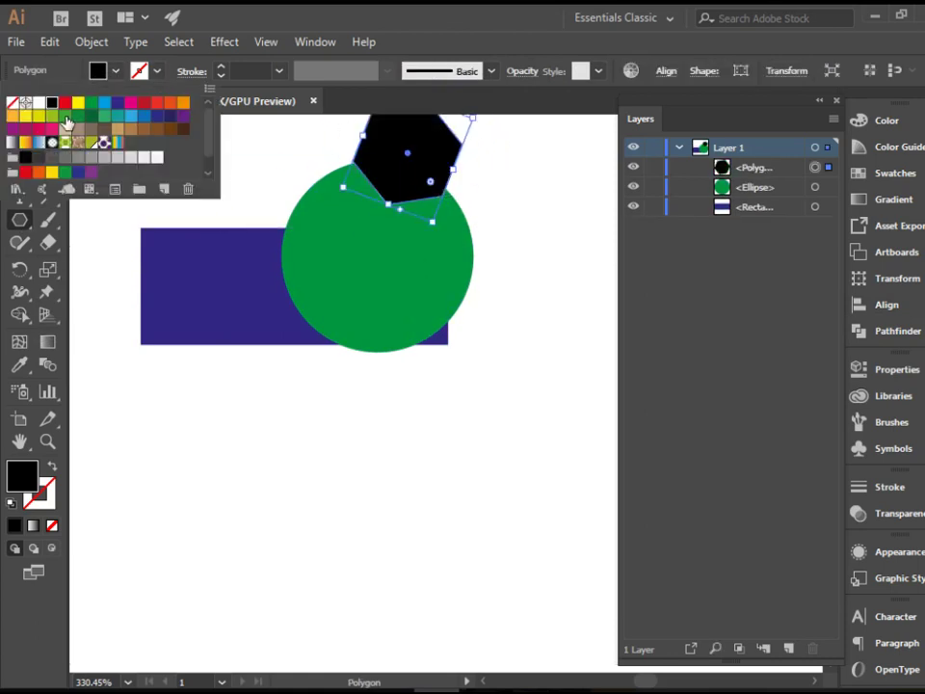
{"action": "left_click", "coordinate": [64, 102]}
{"action": "key", "text": "Escape"}
{"action": "key", "text": "v"}
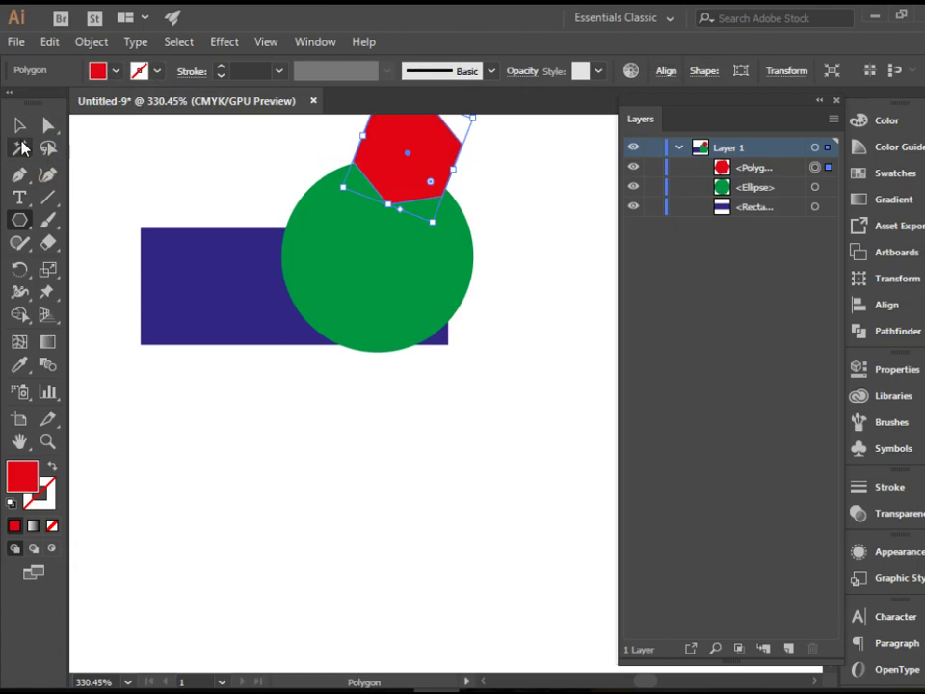
{"action": "left_click_drag", "start_coordinate": [437, 171], "coordinate": [482, 279]}
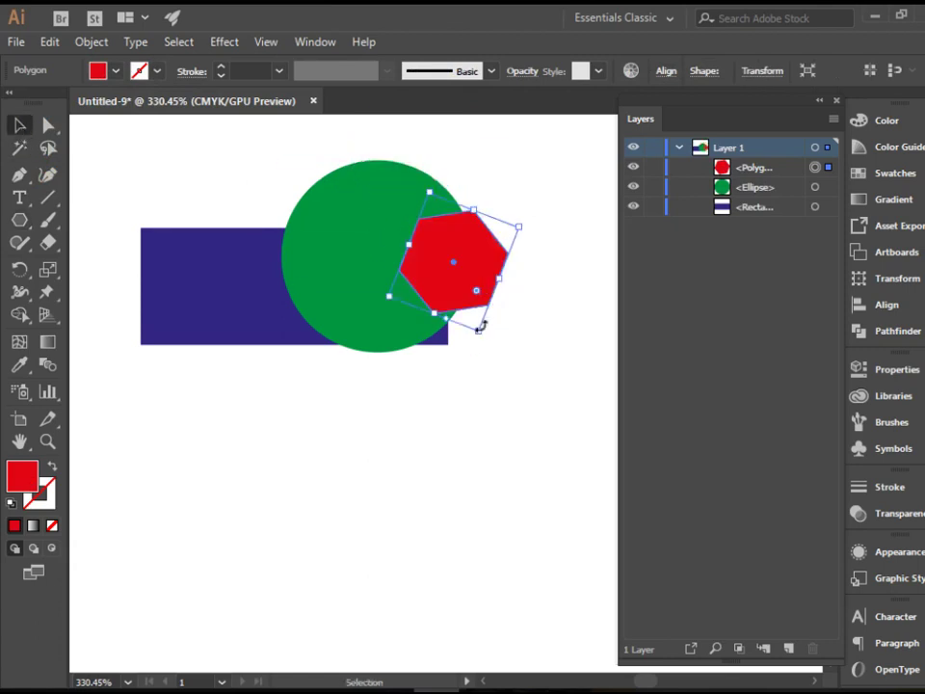
{"action": "left_click_drag", "start_coordinate": [480, 327], "coordinate": [545, 366]}
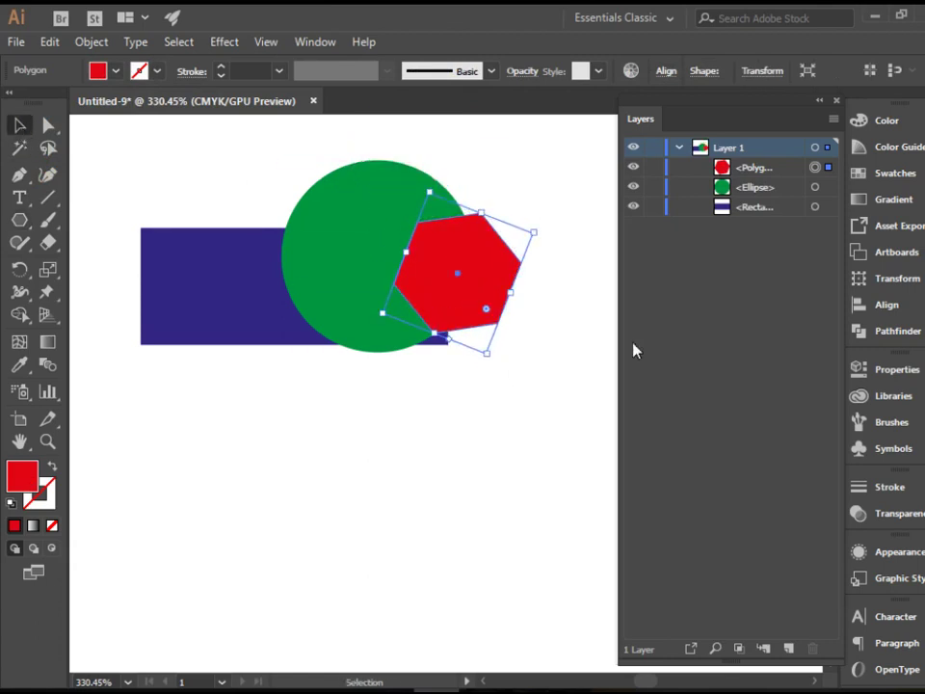
- Drag the polygon's Layers entry one place lower in the stacking order
{"action": "left_click", "coordinate": [750, 169]}
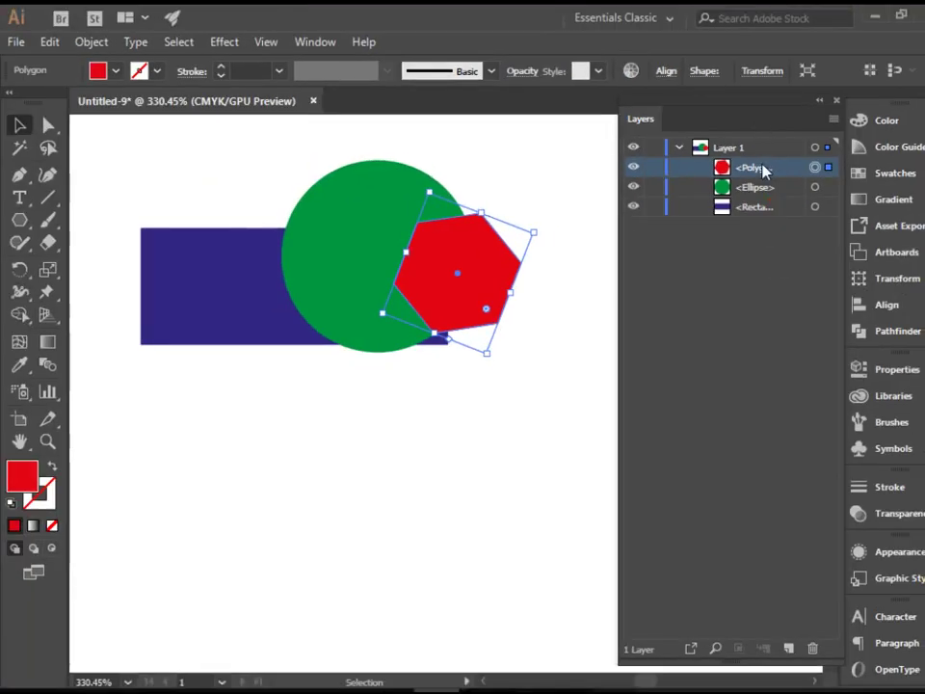
{"action": "mouse_move", "coordinate": [763, 177]}
{"action": "left_mouse_down"}
{"action": "mouse_move", "coordinate": [761, 225]}
{"action": "mouse_move", "coordinate": [764, 199]}
{"action": "left_mouse_up"}
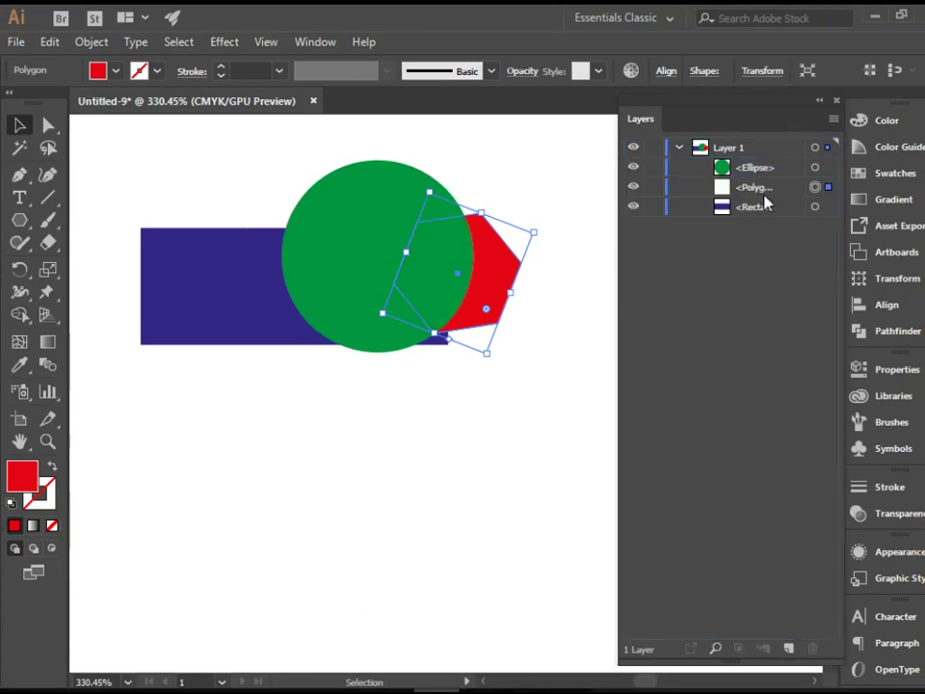
{"action": "left_click", "coordinate": [511, 376]}
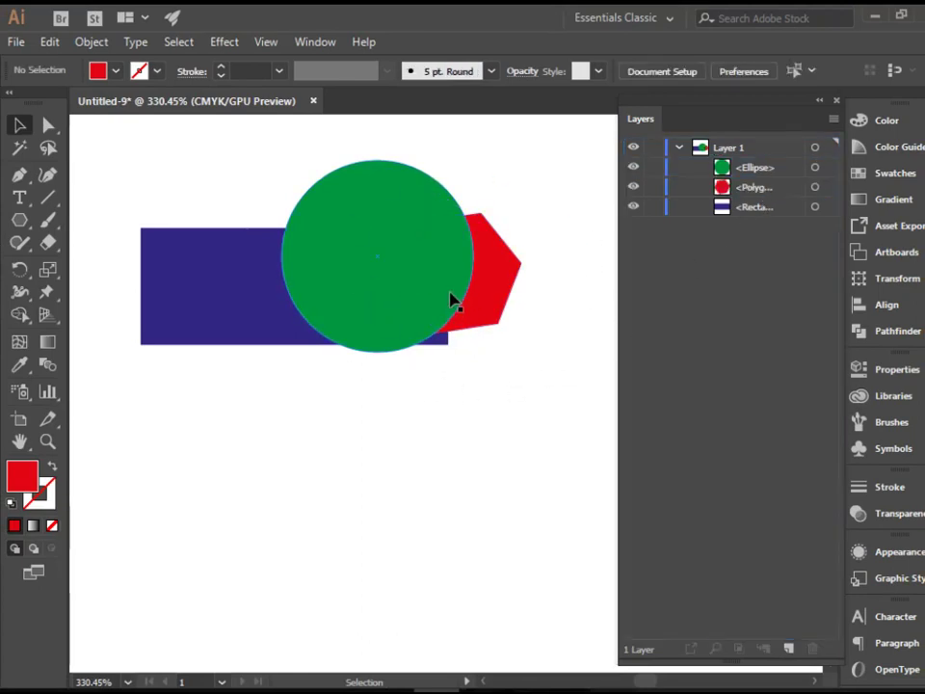
- Move the red polygon down to the rectangle's lower edge and stack it behind the rectangle
{"action": "left_click_drag", "start_coordinate": [504, 319], "coordinate": [372, 378]}
{"action": "left_click", "coordinate": [768, 191]}
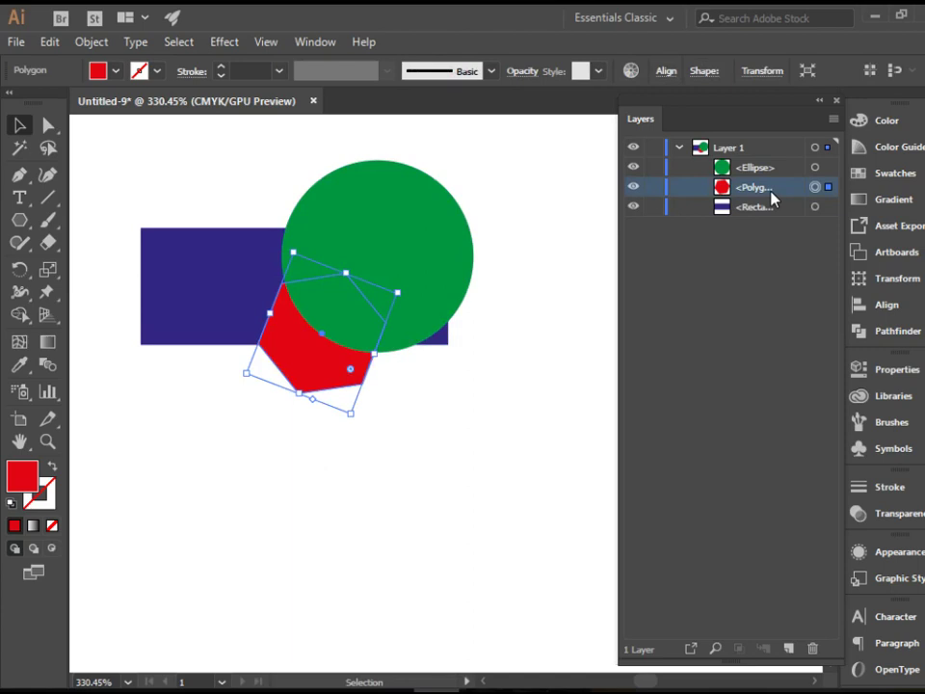
{"action": "left_click_drag", "start_coordinate": [768, 198], "coordinate": [758, 214]}
{"action": "left_click", "coordinate": [416, 397]}
{"action": "left_click", "coordinate": [234, 322]}
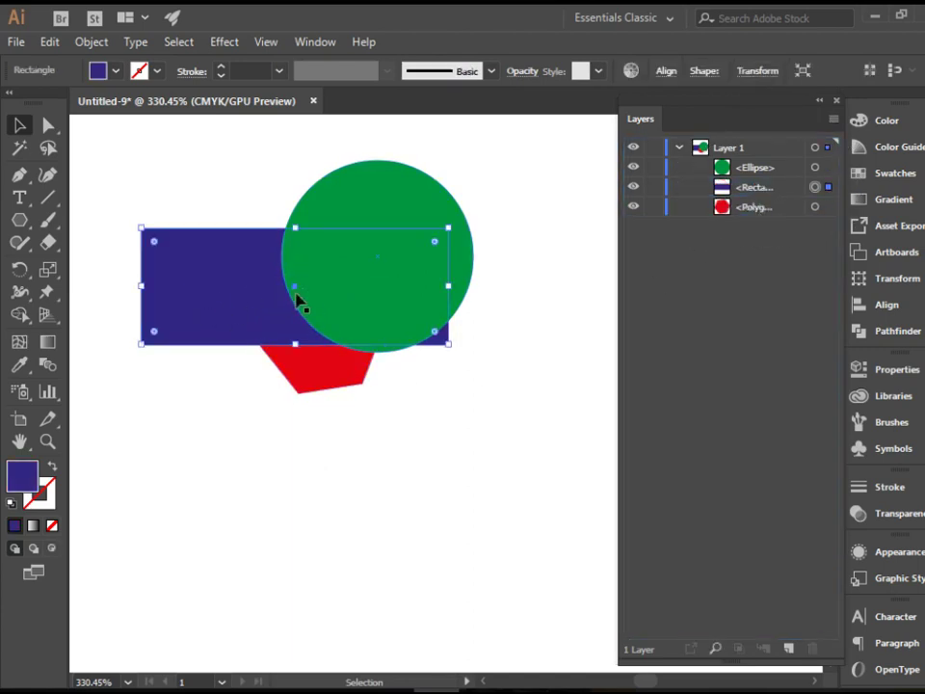
{"action": "left_click", "coordinate": [407, 449]}
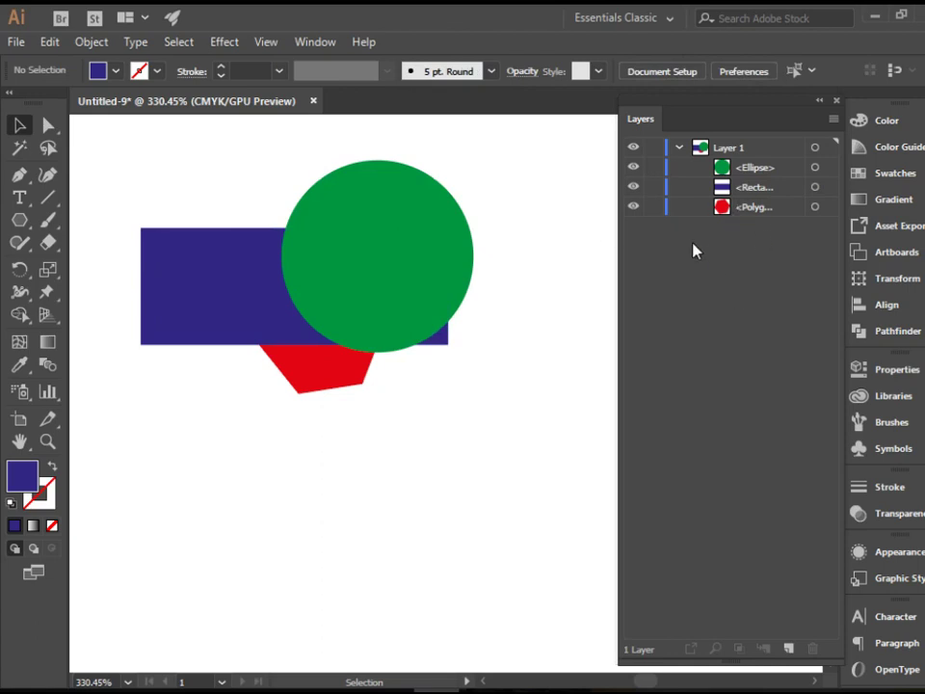
- Rename the ellipse's Layers entry to 'circle'
{"action": "left_click", "coordinate": [761, 172]}
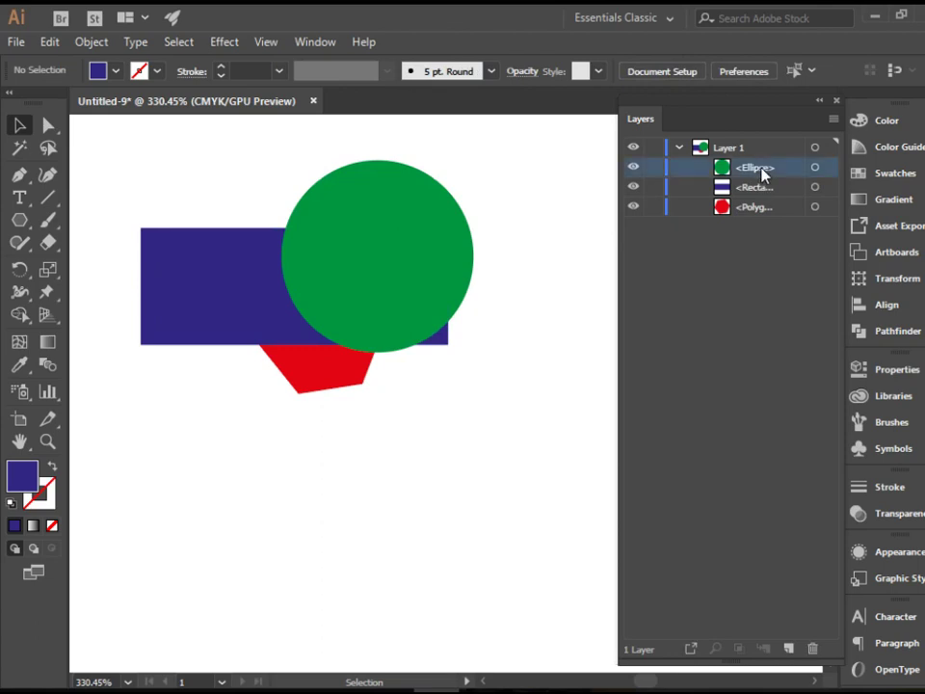
{"action": "double_click", "coordinate": [761, 171]}
{"action": "type", "text": "circle"}
{"action": "key", "text": "Return"}
- Rename the rectangle's Layers entry to 'dark blue header'
{"action": "left_click", "coordinate": [739, 194]}
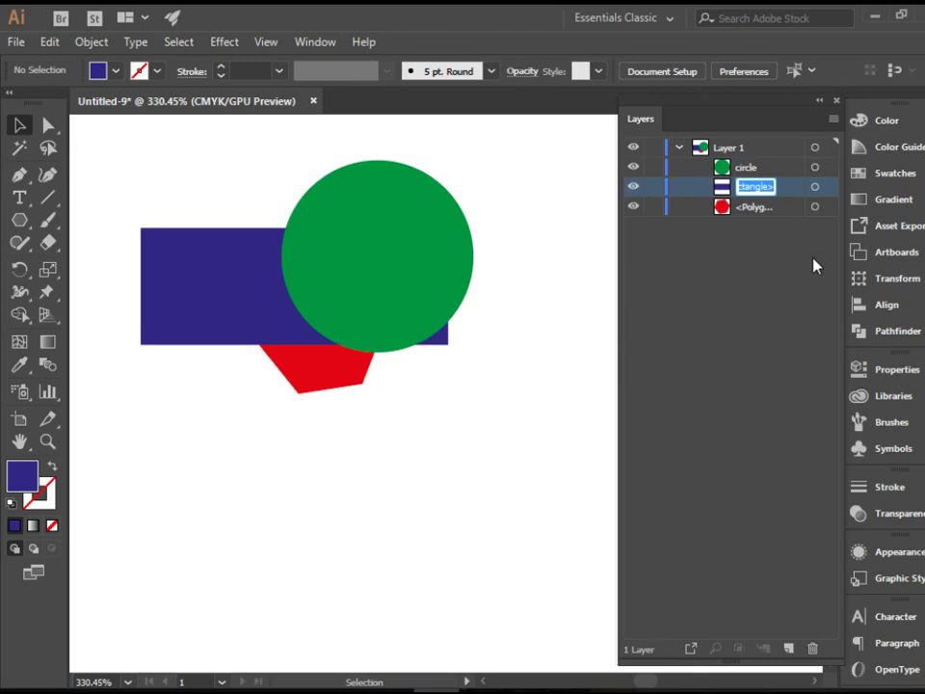
{"action": "type", "text": "c"}
{"action": "type", "text": "k blue"}
{"action": "type", "text": " hea"}
{"action": "type", "text": "der"}
{"action": "key", "text": "Return"}
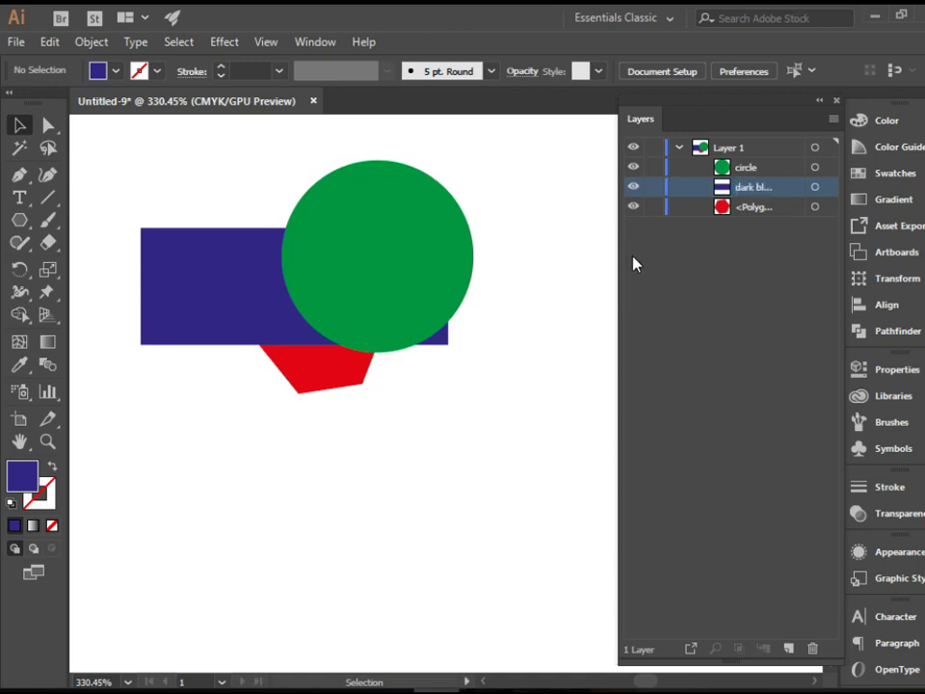
- Widen the Layers list, then select all three shapes using their target circles
{"action": "left_click_drag", "start_coordinate": [617, 252], "coordinate": [575, 254]}
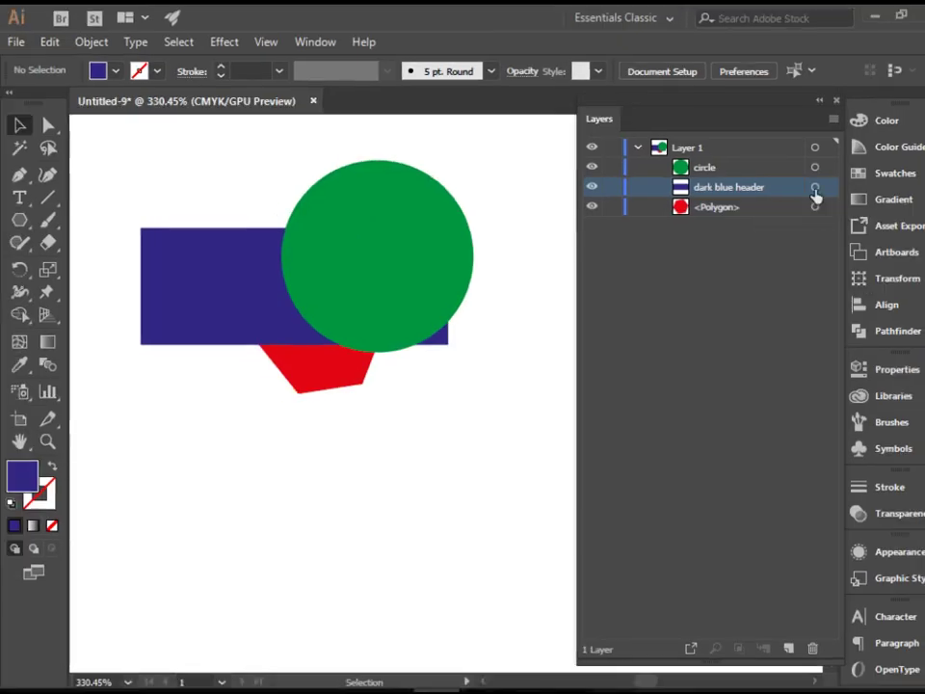
{"action": "left_click", "coordinate": [814, 188]}
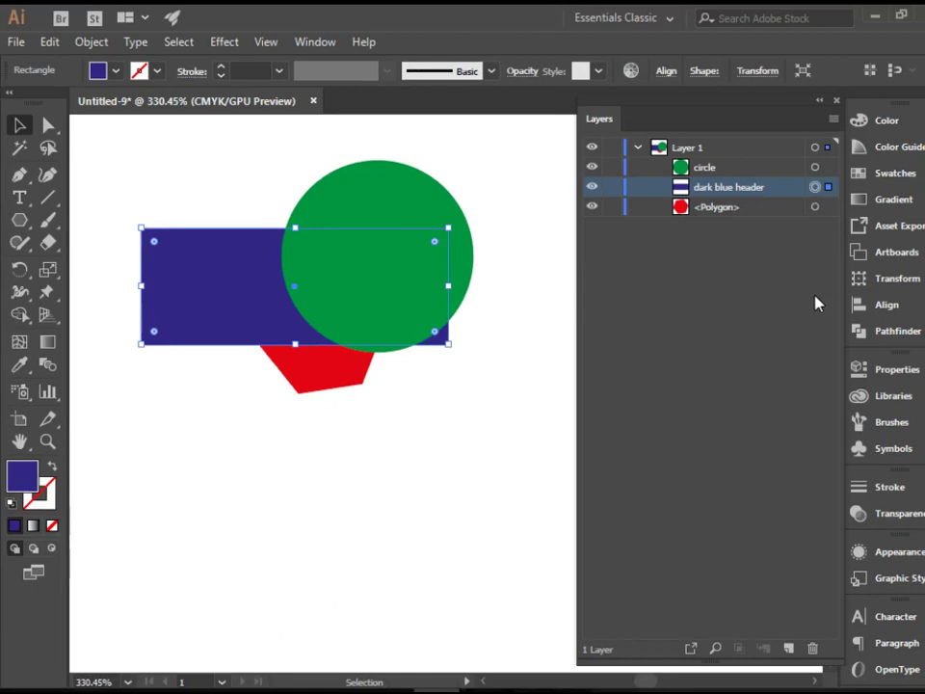
{"action": "left_click", "coordinate": [814, 167]}
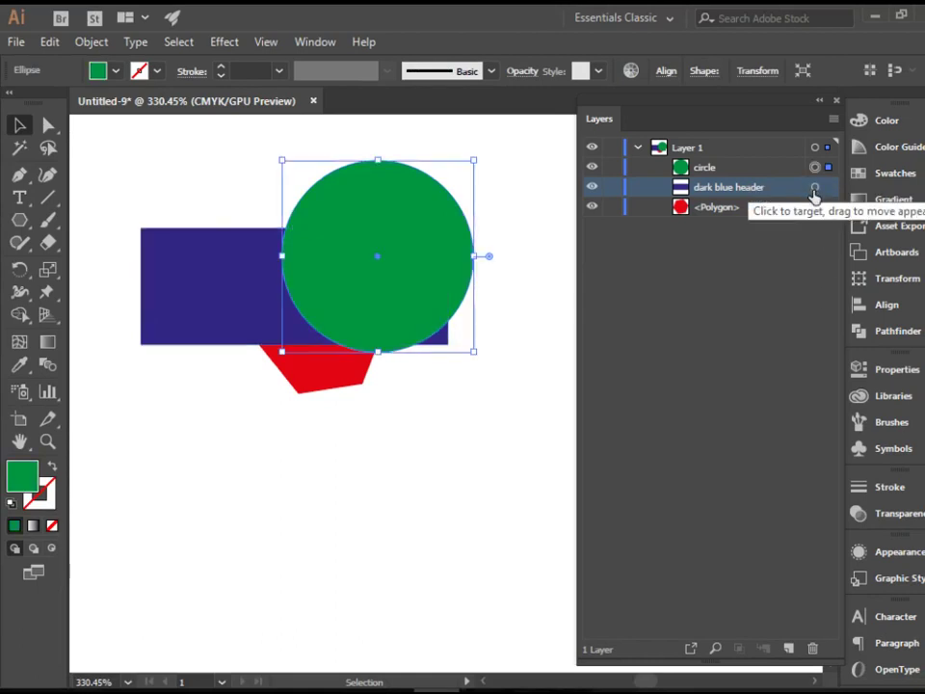
{"action": "left_click", "coordinate": [815, 187], "text": "shift"}
{"action": "left_click", "coordinate": [814, 206], "text": "shift"}
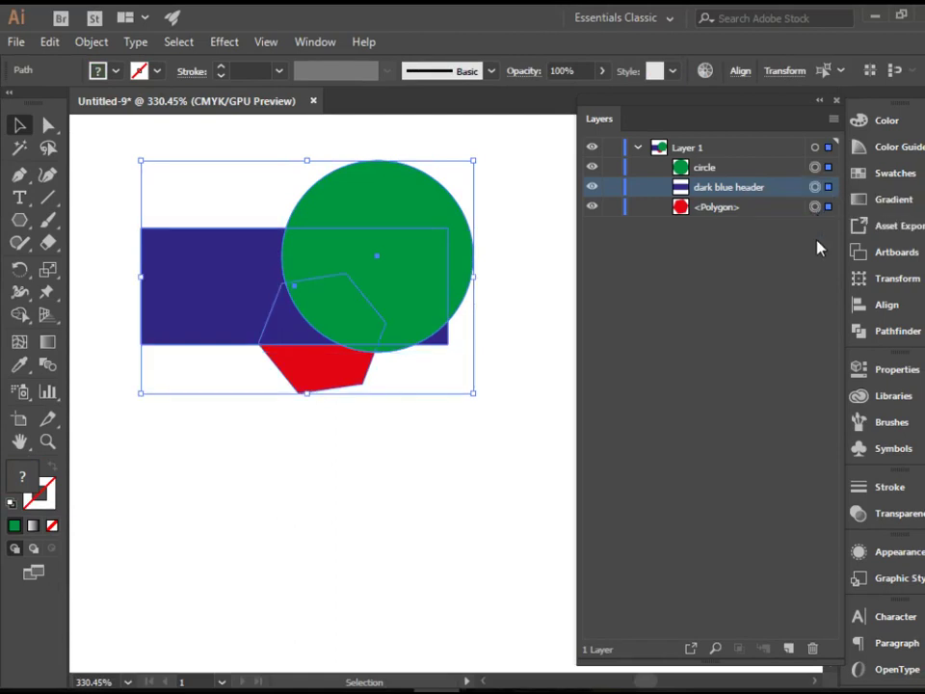
- Clear the selection, shorten the Layers list, and select the green circle
{"action": "left_click", "coordinate": [673, 348]}
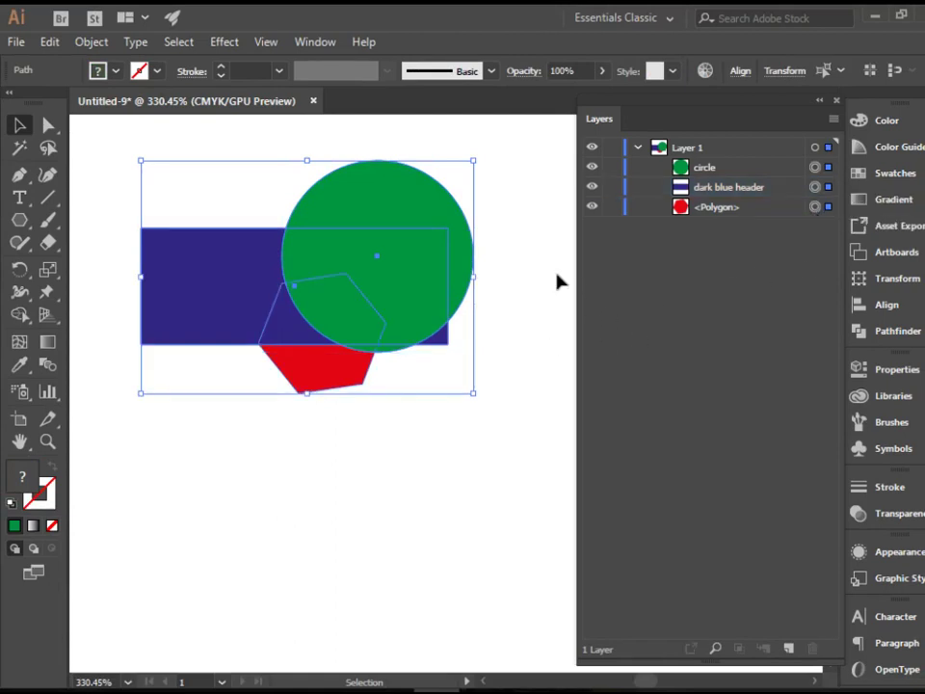
{"action": "left_click", "coordinate": [527, 243]}
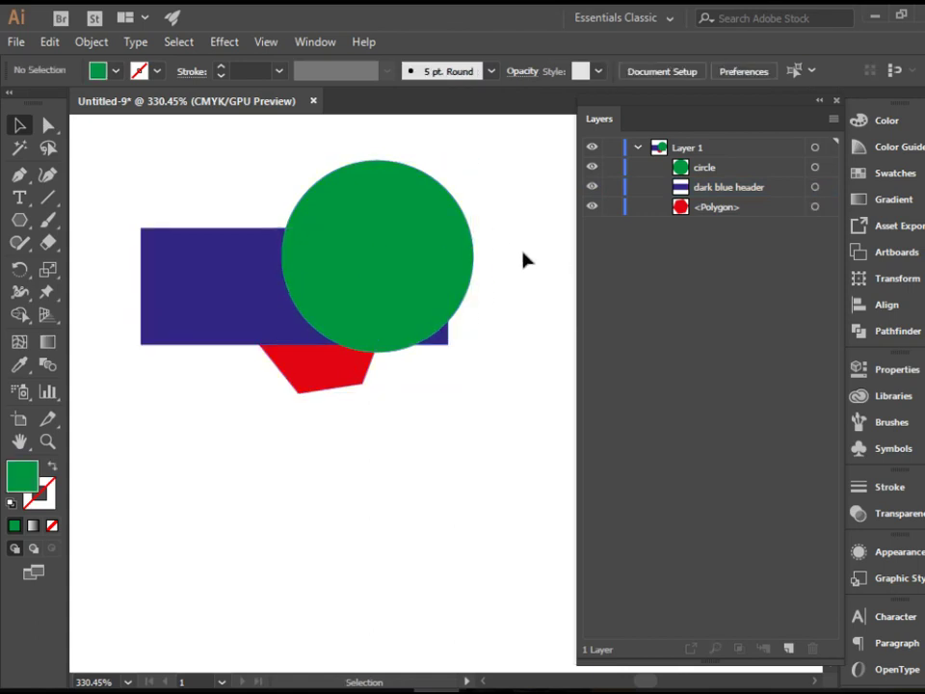
{"action": "left_click_drag", "start_coordinate": [708, 664], "coordinate": [703, 302]}
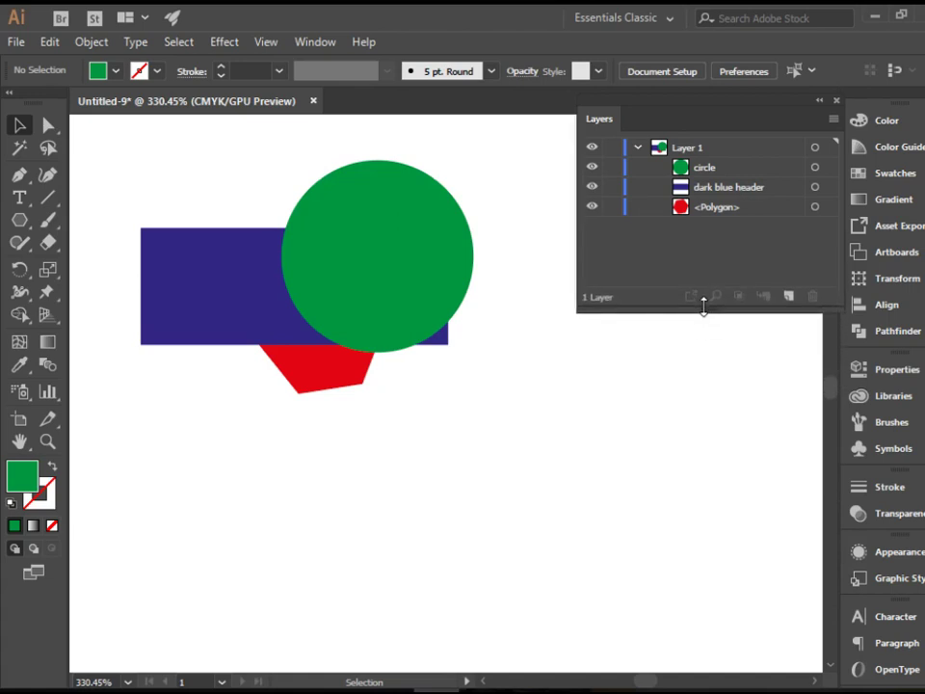
{"action": "left_click", "coordinate": [419, 291]}
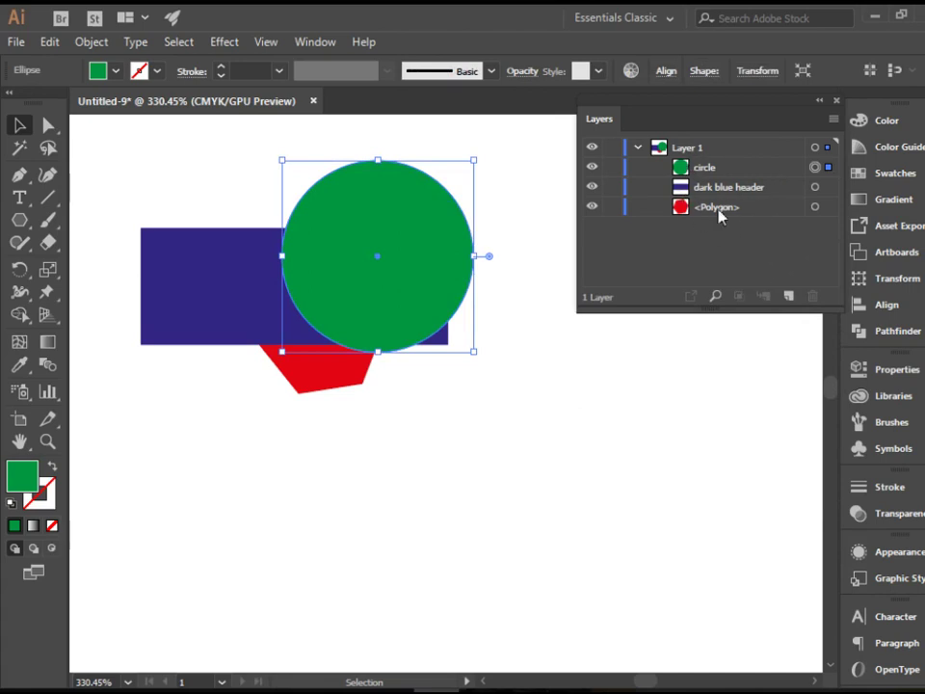
- Collapse Layer 1, add a new Layer 2 above it, and target Layer 2
{"action": "double_click", "coordinate": [686, 149]}
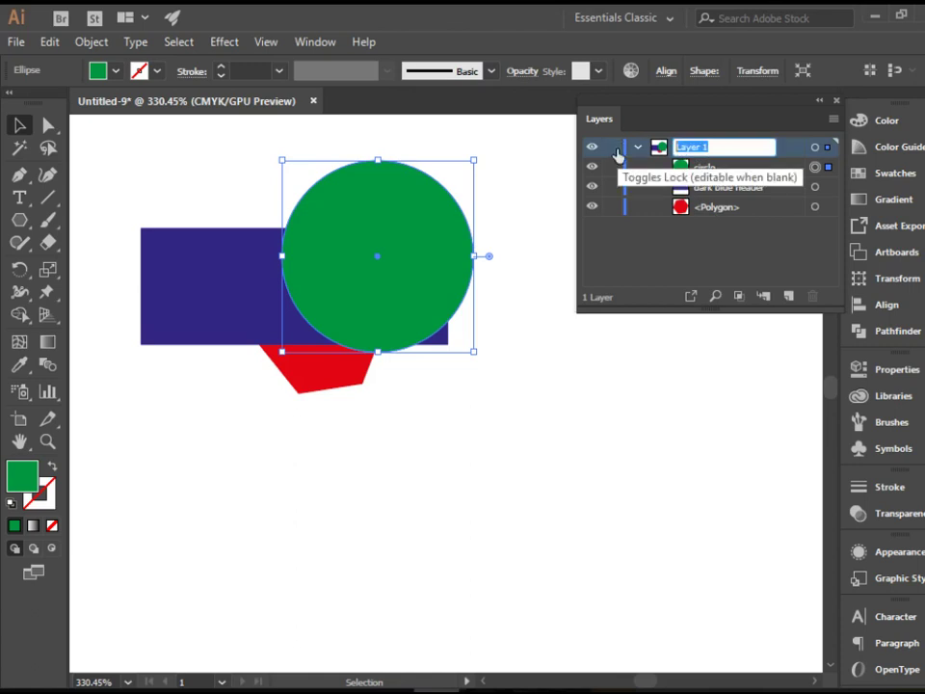
{"action": "left_click", "coordinate": [654, 238]}
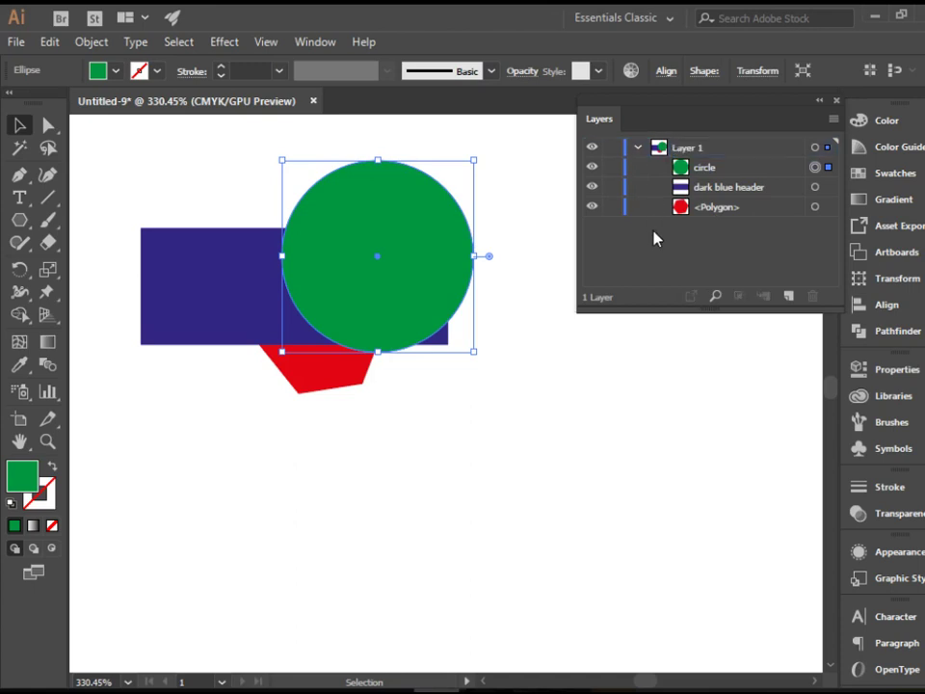
{"action": "left_click", "coordinate": [637, 150]}
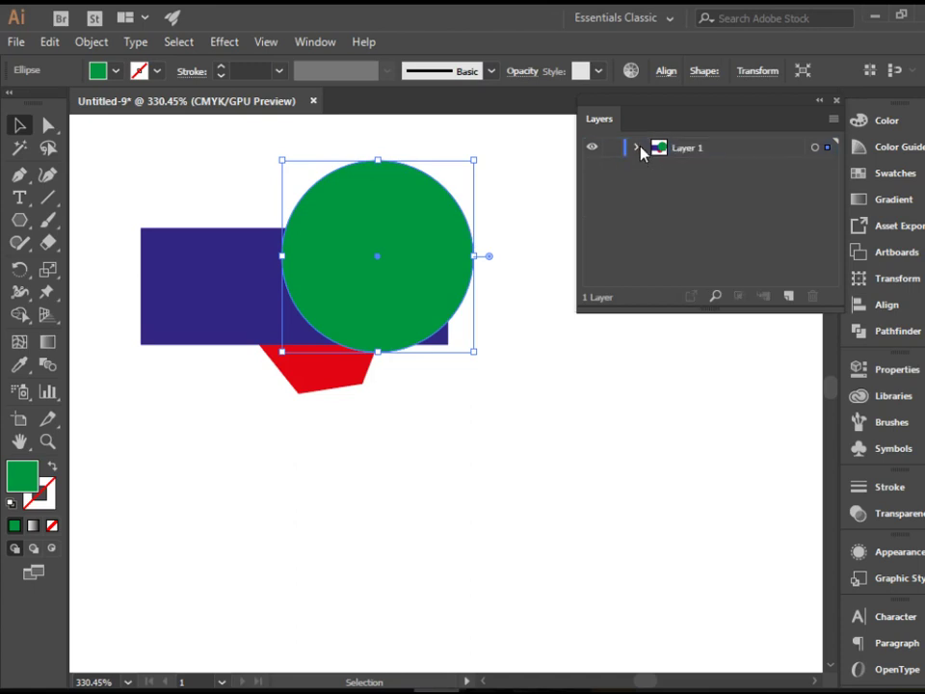
{"action": "left_click", "coordinate": [788, 299]}
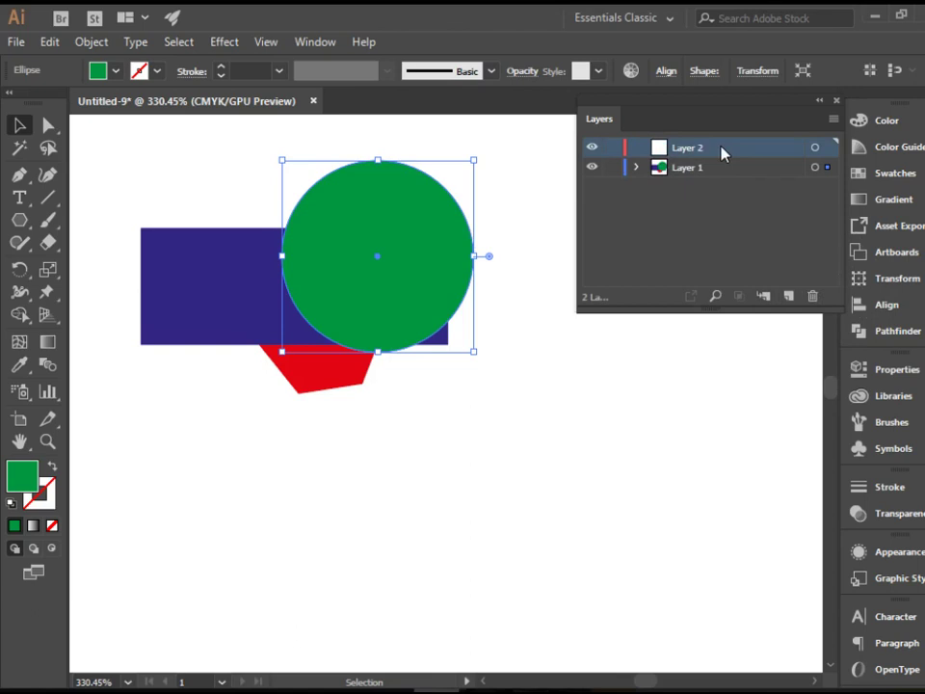
{"action": "left_click", "coordinate": [816, 147]}
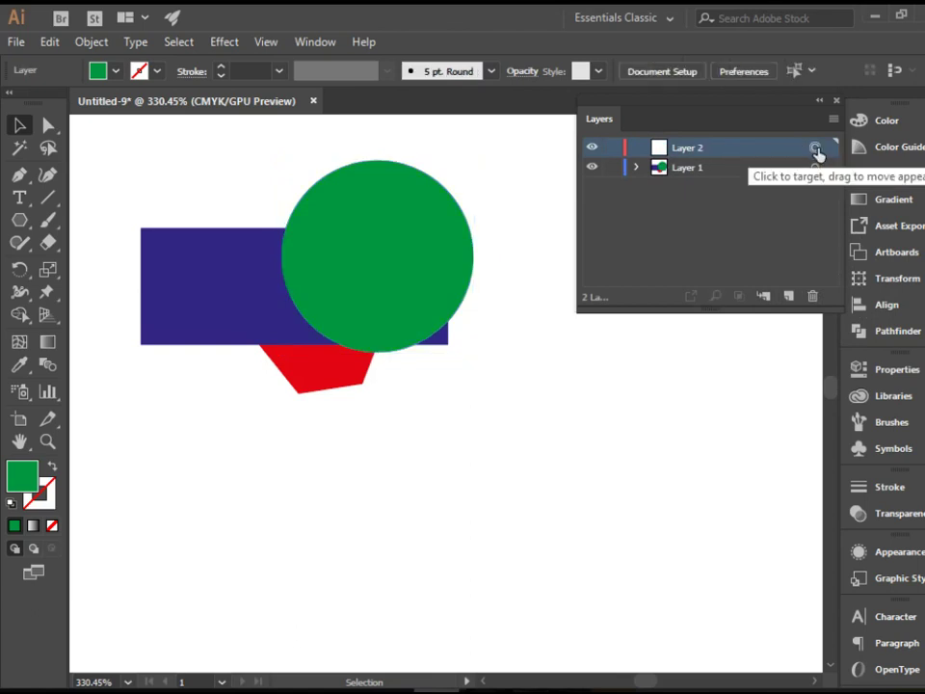
{"action": "left_click", "coordinate": [816, 149]}
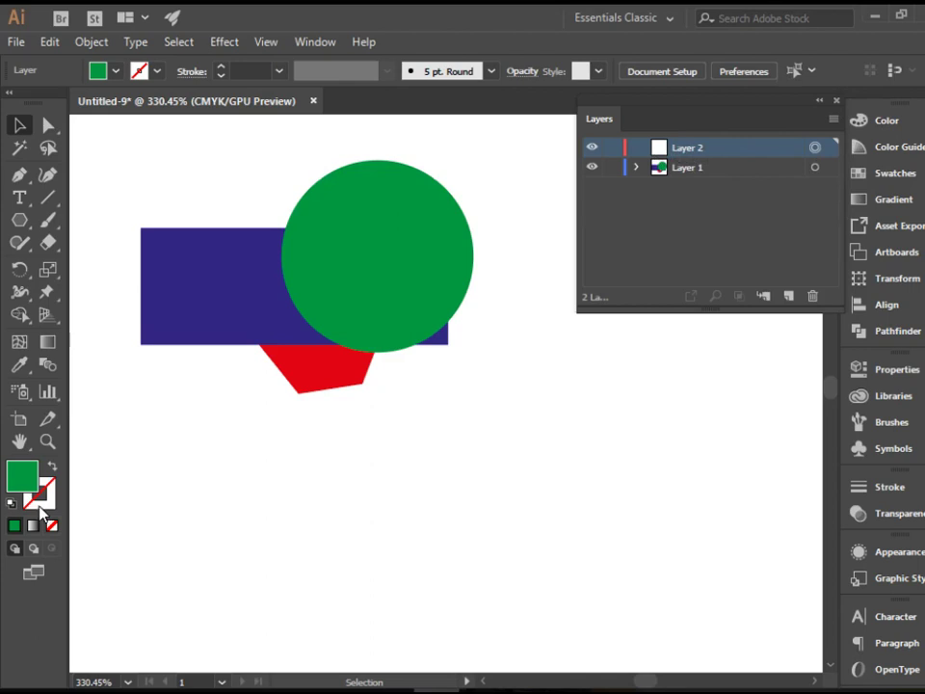
{"action": "key", "text": "t"}
{"action": "left_click_drag", "start_coordinate": [386, 409], "coordinate": [574, 625]}
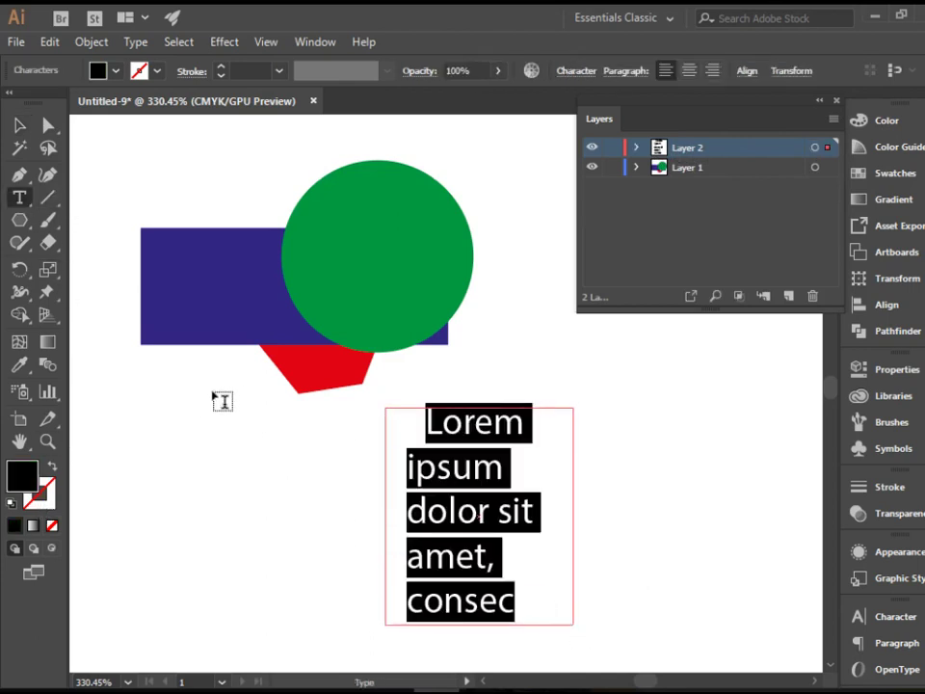
{"action": "left_click", "coordinate": [152, 434], "text": "ctrl"}
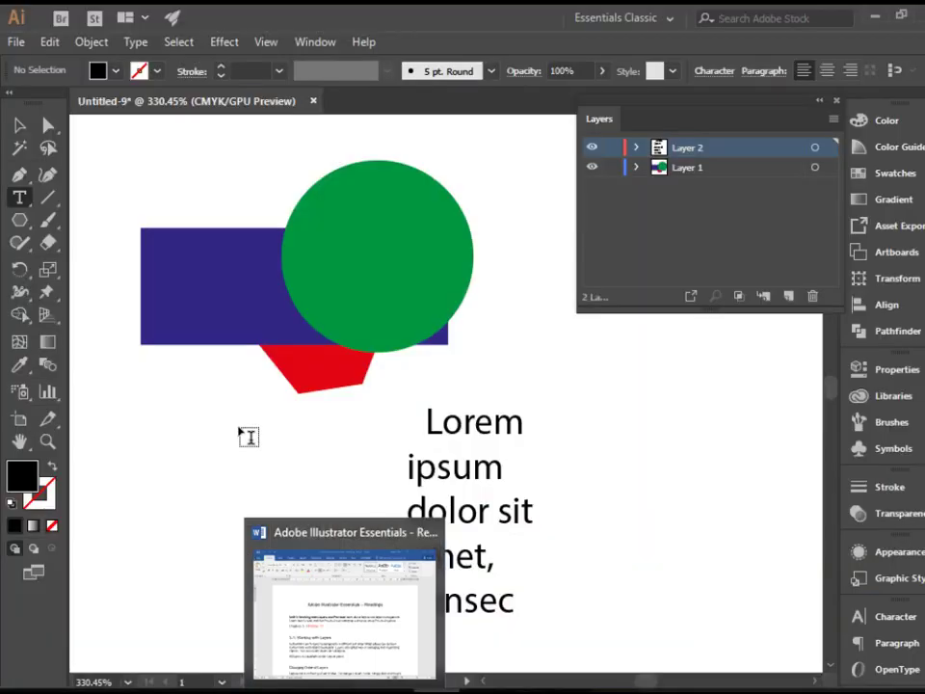
{"action": "left_click", "coordinate": [292, 455]}
{"action": "left_click", "coordinate": [19, 125]}
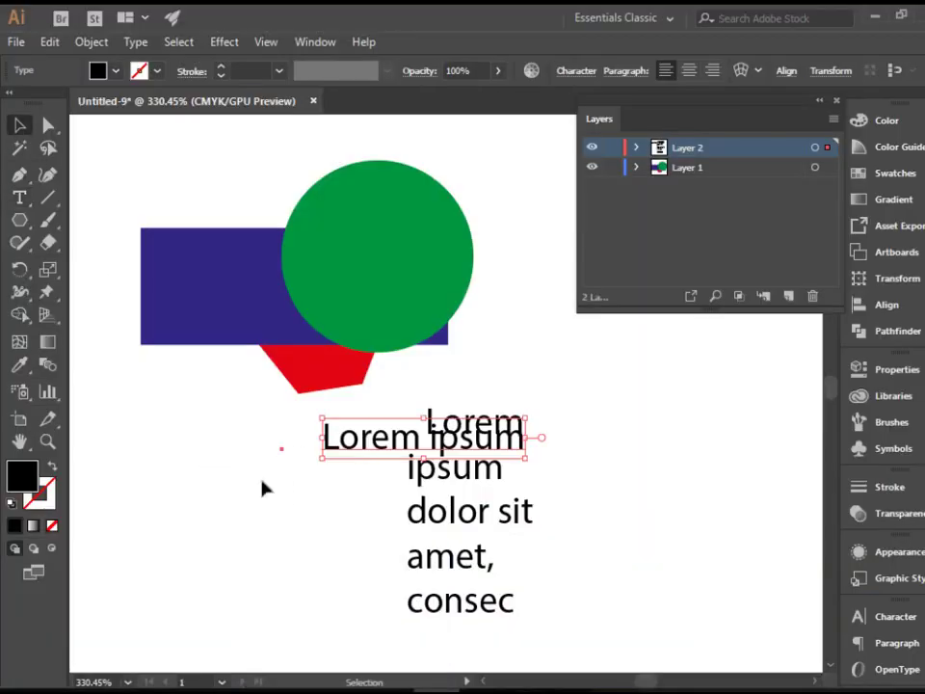
{"action": "left_click_drag", "start_coordinate": [382, 443], "coordinate": [191, 432]}
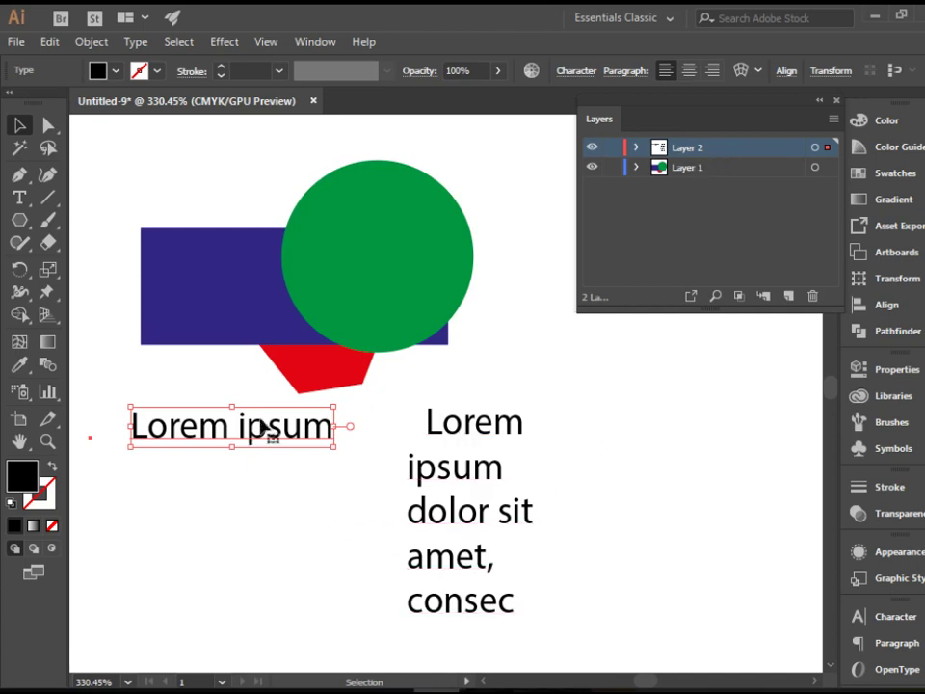
{"action": "left_click", "coordinate": [460, 439]}
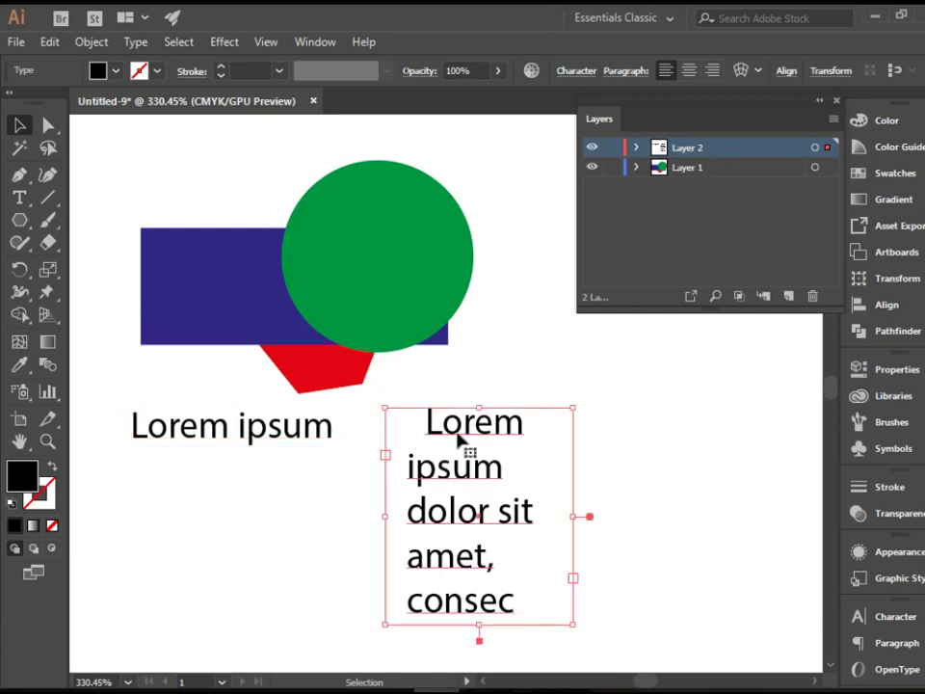
- Rename Layer 2 to 'Text'
{"action": "double_click", "coordinate": [689, 148]}
{"action": "type", "text": "Text"}
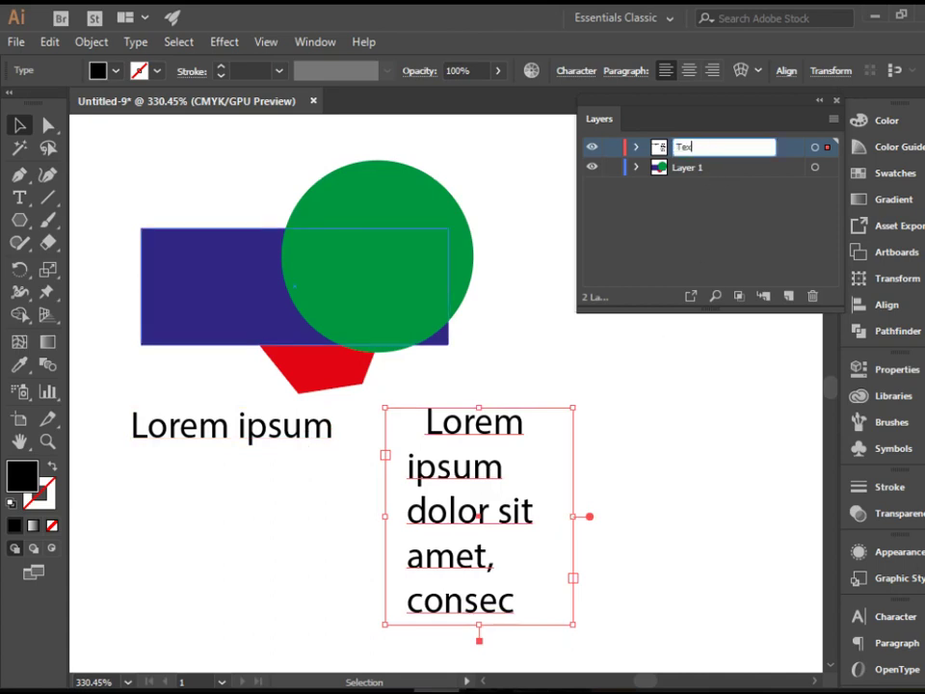
{"action": "left_click", "coordinate": [681, 171]}
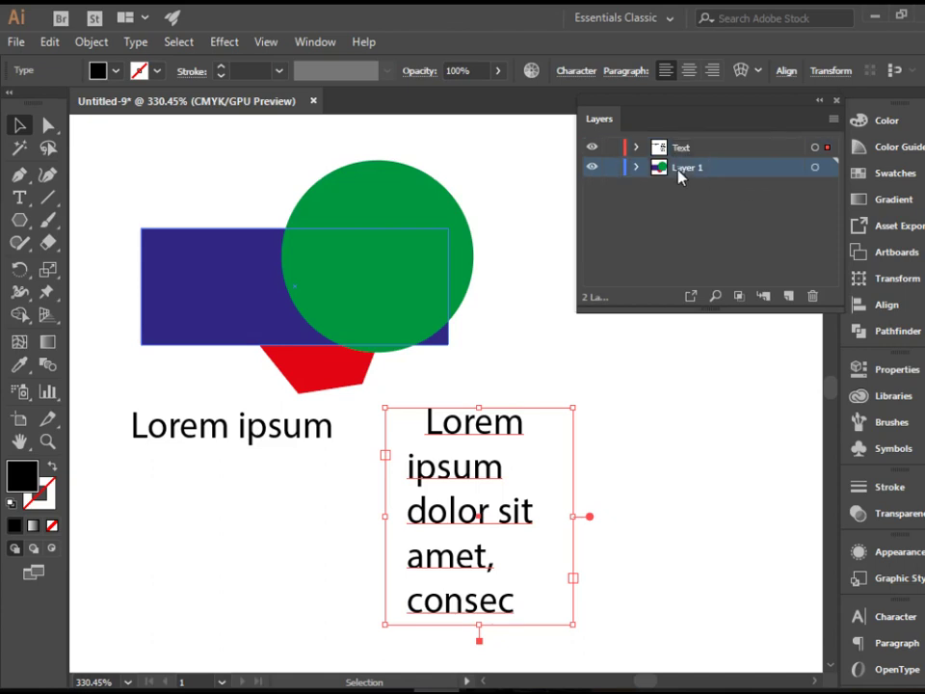
- Rename Layer 1 to 'Shapes'
{"action": "double_click", "coordinate": [678, 167]}
{"action": "type", "text": "Shapes"}
{"action": "key", "text": "Return"}
{"action": "left_click", "coordinate": [592, 168]}
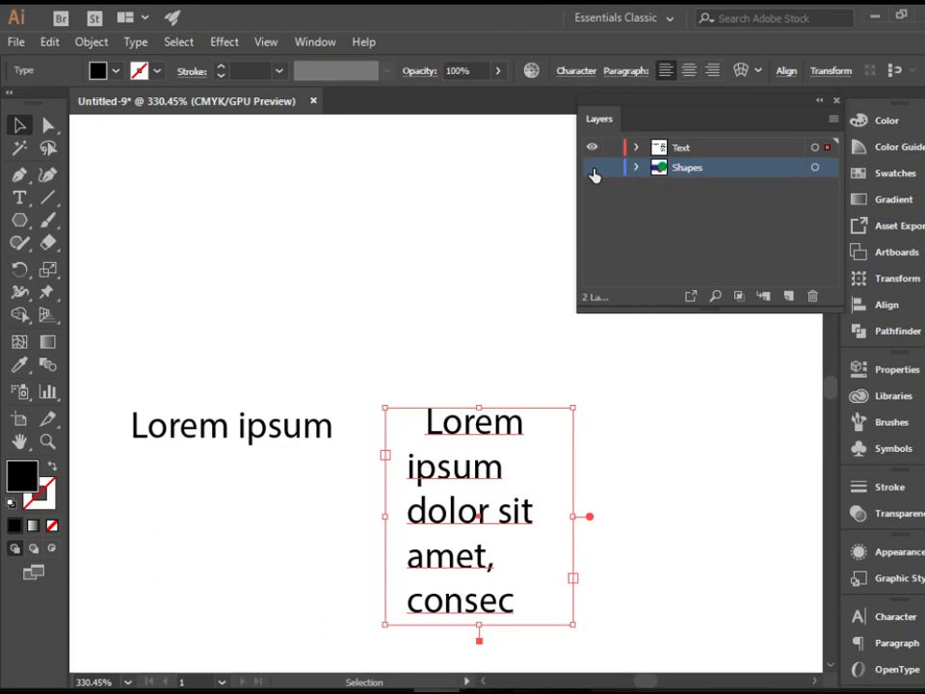
{"action": "left_click", "coordinate": [592, 169]}
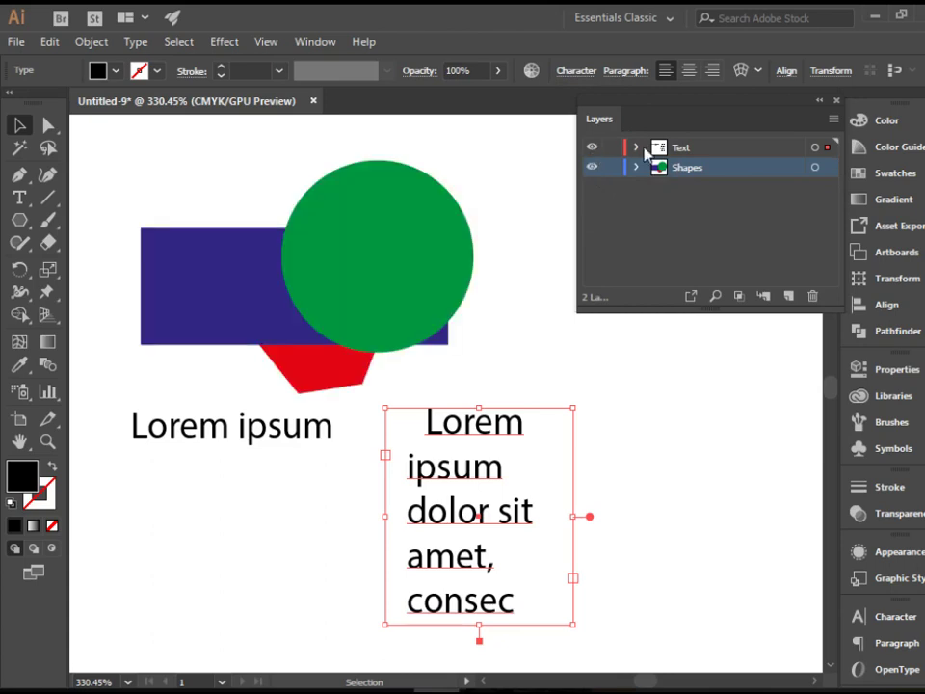
{"action": "left_click", "coordinate": [694, 150]}
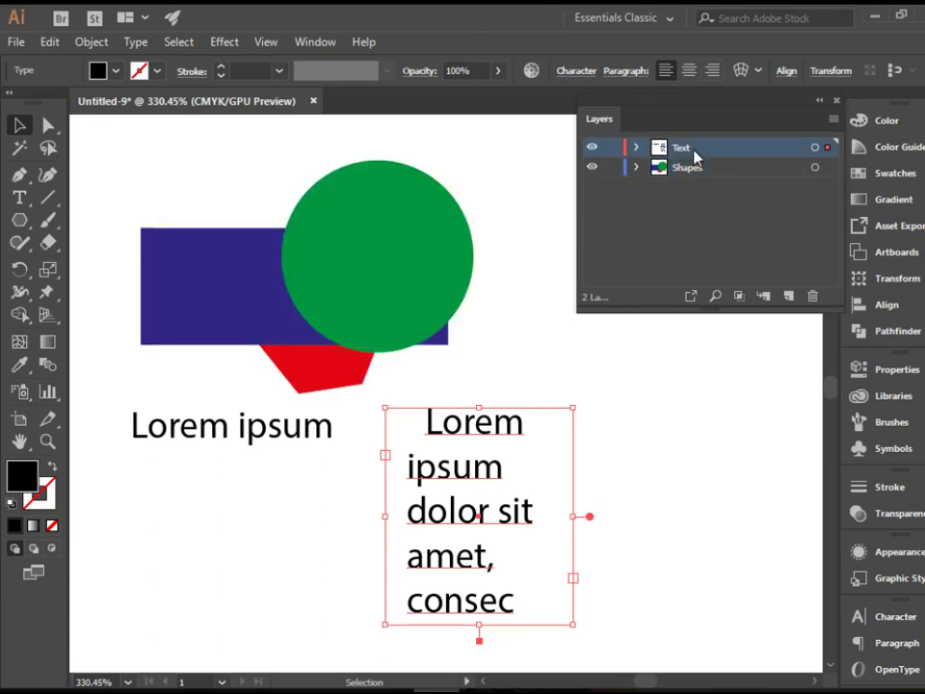
{"action": "left_click", "coordinate": [592, 151]}
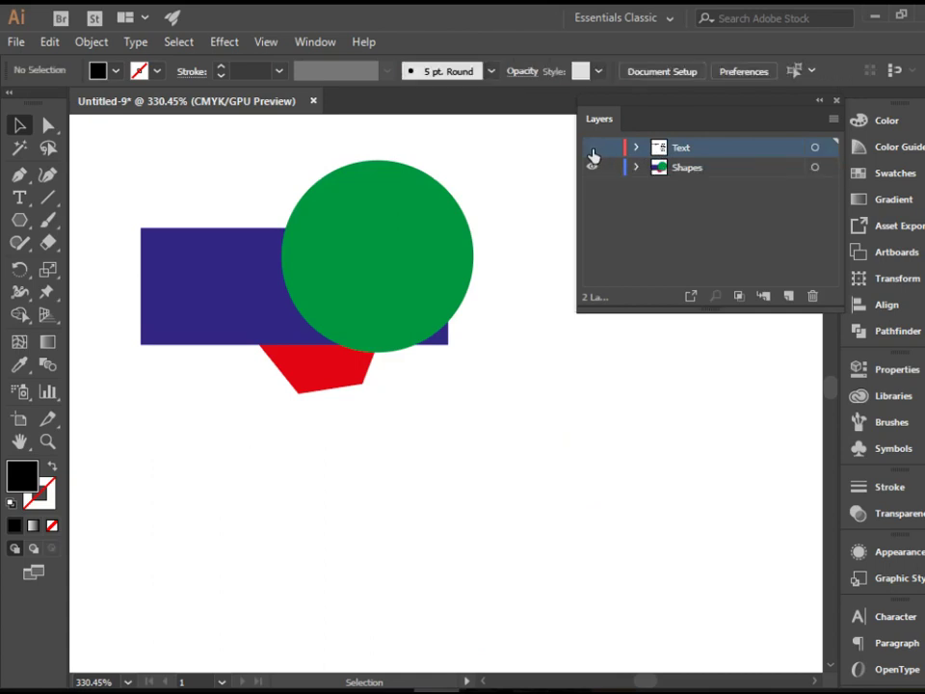
{"action": "left_click", "coordinate": [592, 151]}
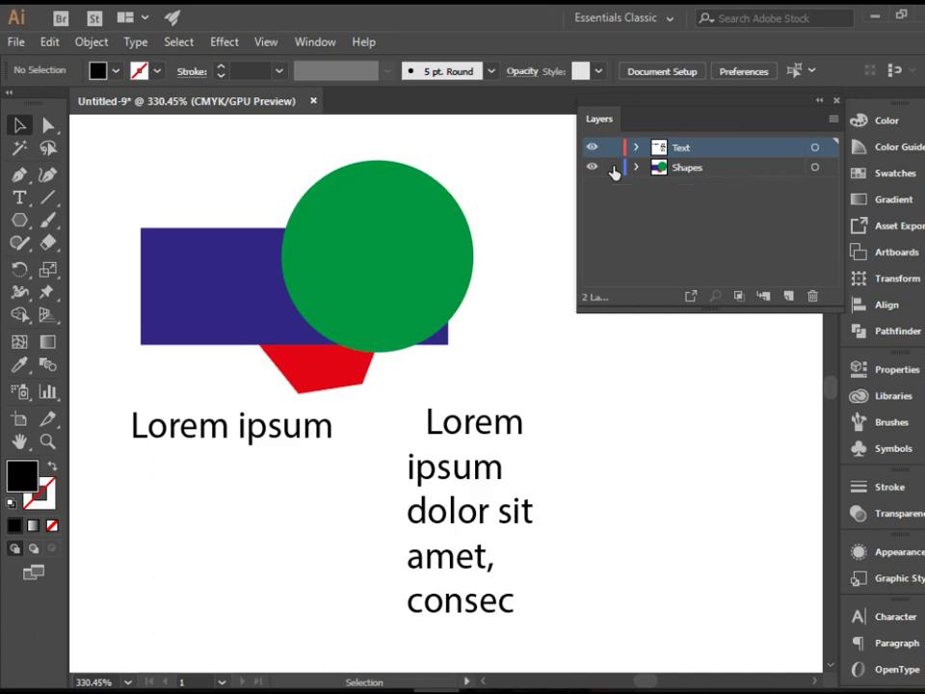
{"action": "left_click", "coordinate": [613, 170]}
{"action": "left_click", "coordinate": [613, 169]}
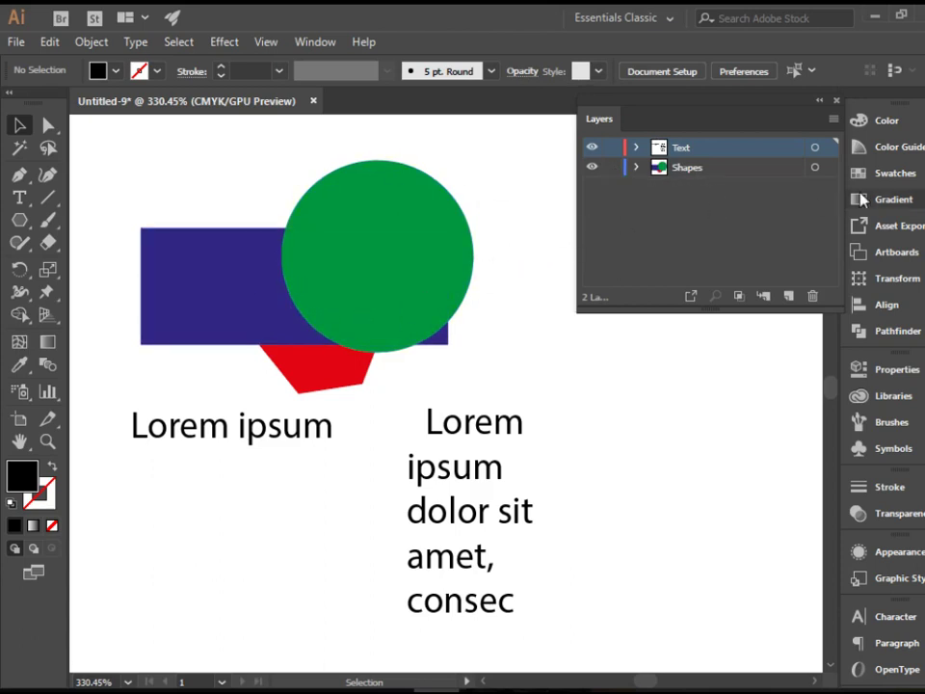
- Select all Shapes-layer artwork via its target circle, nudge it right and up, then deselect
{"action": "left_click", "coordinate": [692, 176]}
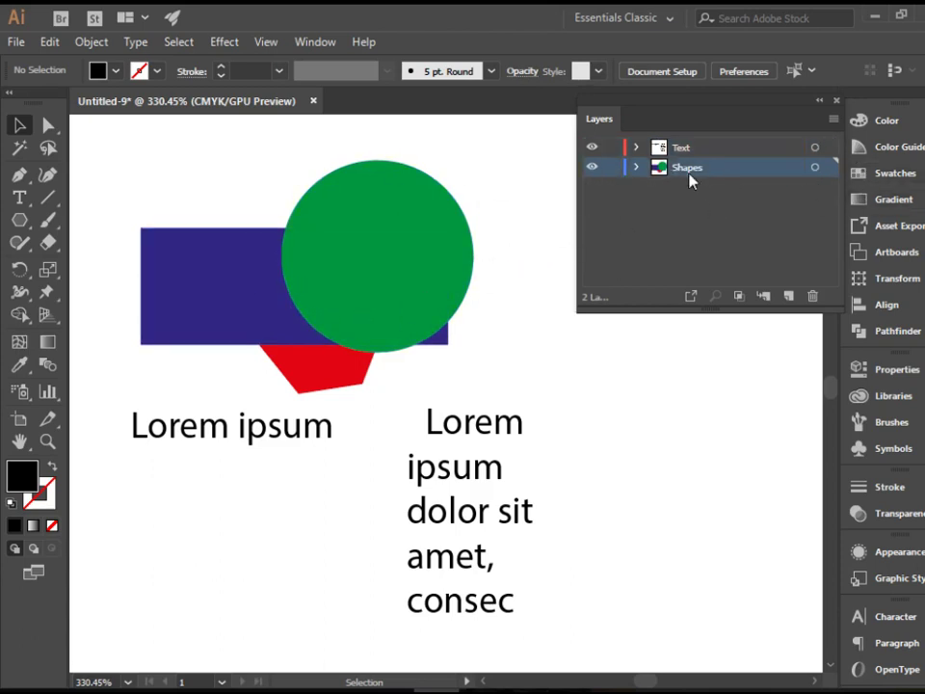
{"action": "left_click", "coordinate": [815, 169]}
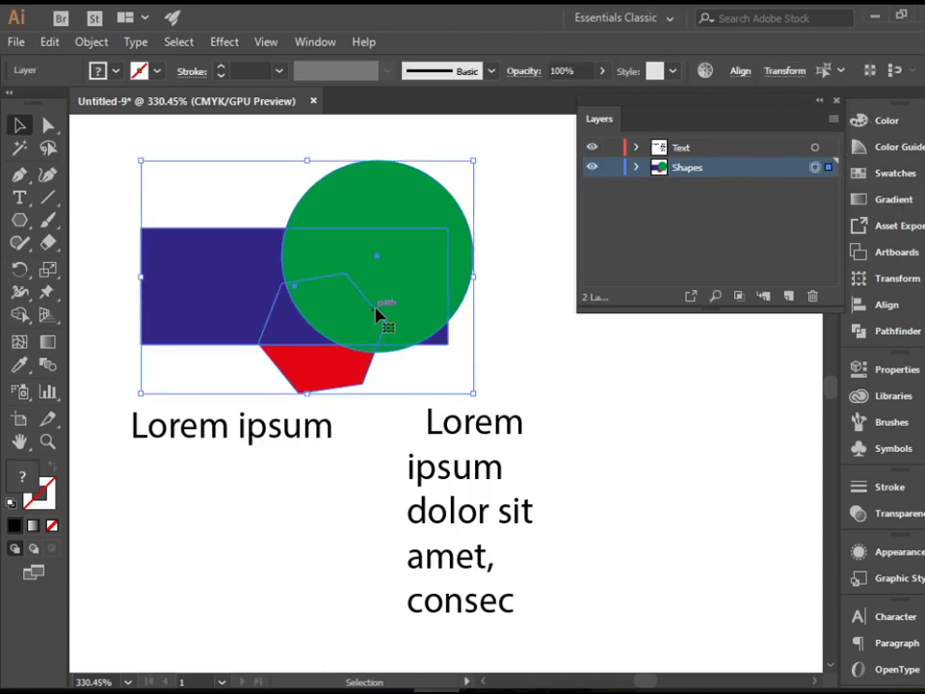
{"action": "left_click_drag", "start_coordinate": [428, 283], "coordinate": [405, 277]}
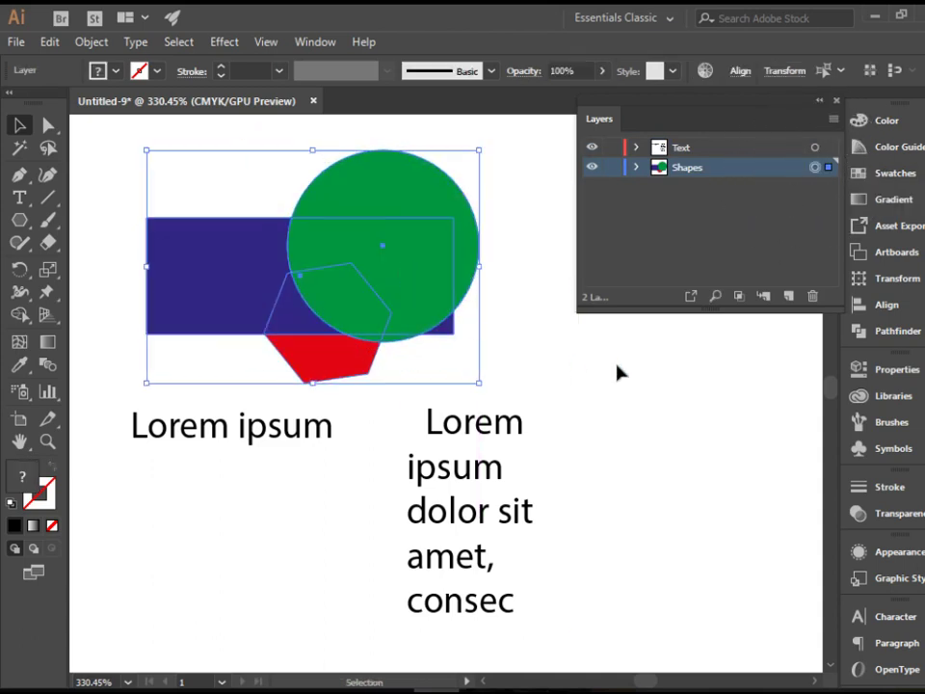
{"action": "left_click", "coordinate": [617, 373]}
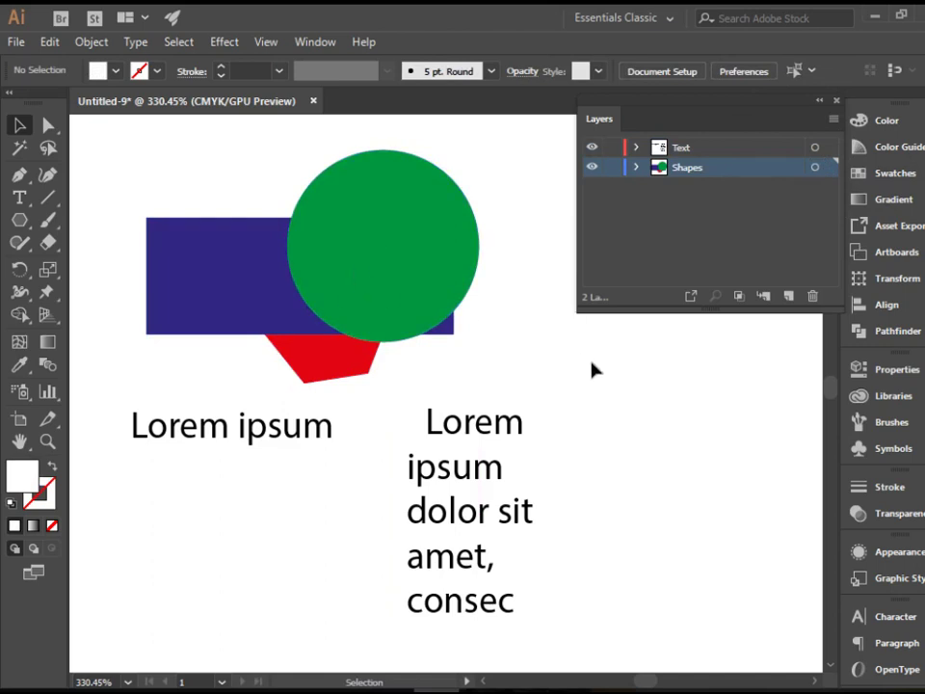
{"action": "left_click", "coordinate": [690, 225]}
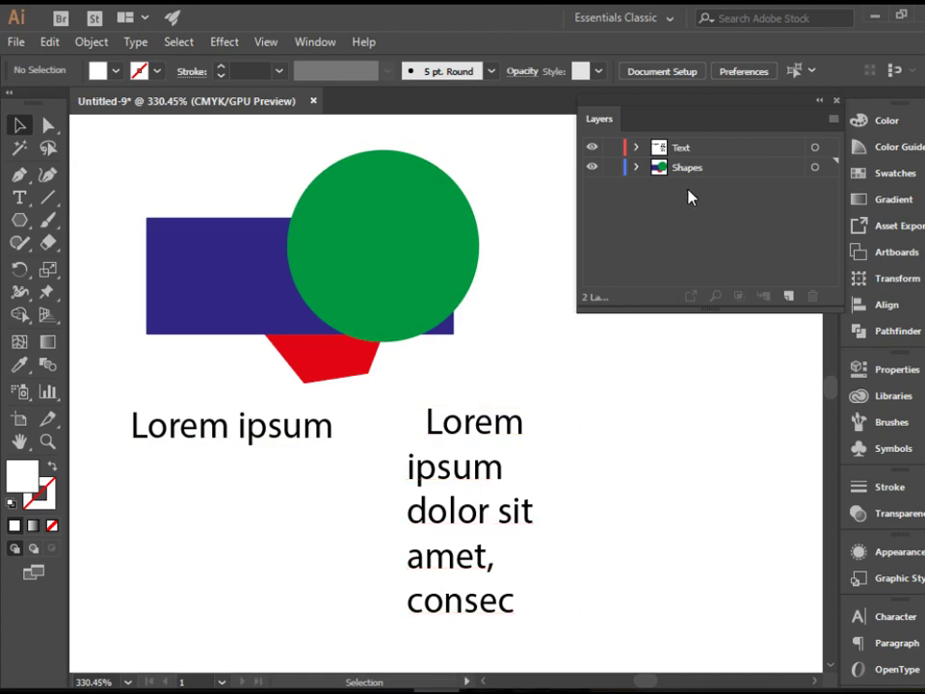
- Delete the red <Polygon> object from the expanded Shapes layer
{"action": "left_click", "coordinate": [657, 170]}
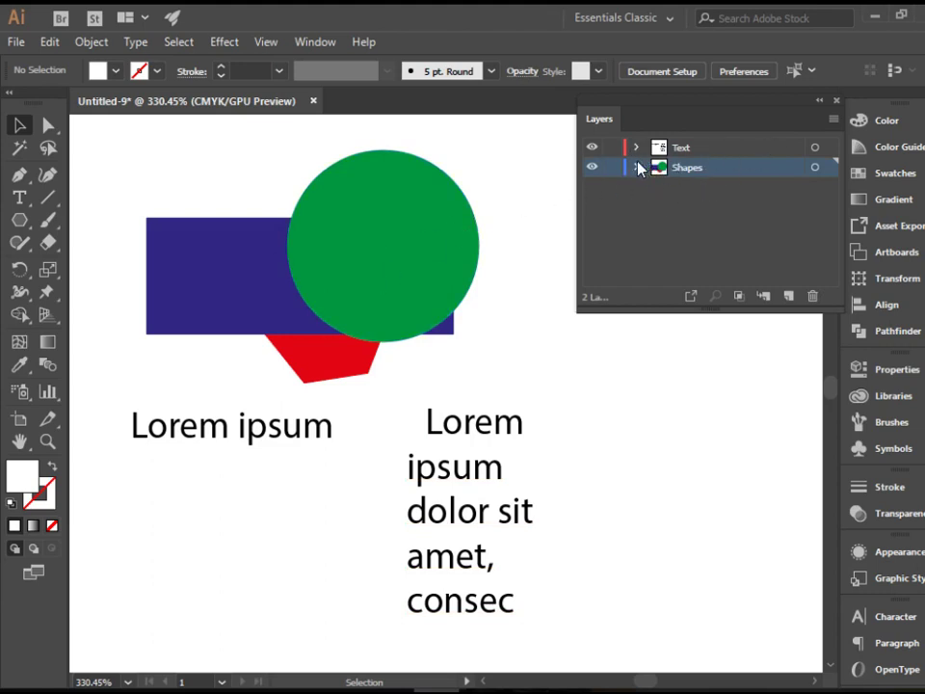
{"action": "left_click", "coordinate": [636, 169]}
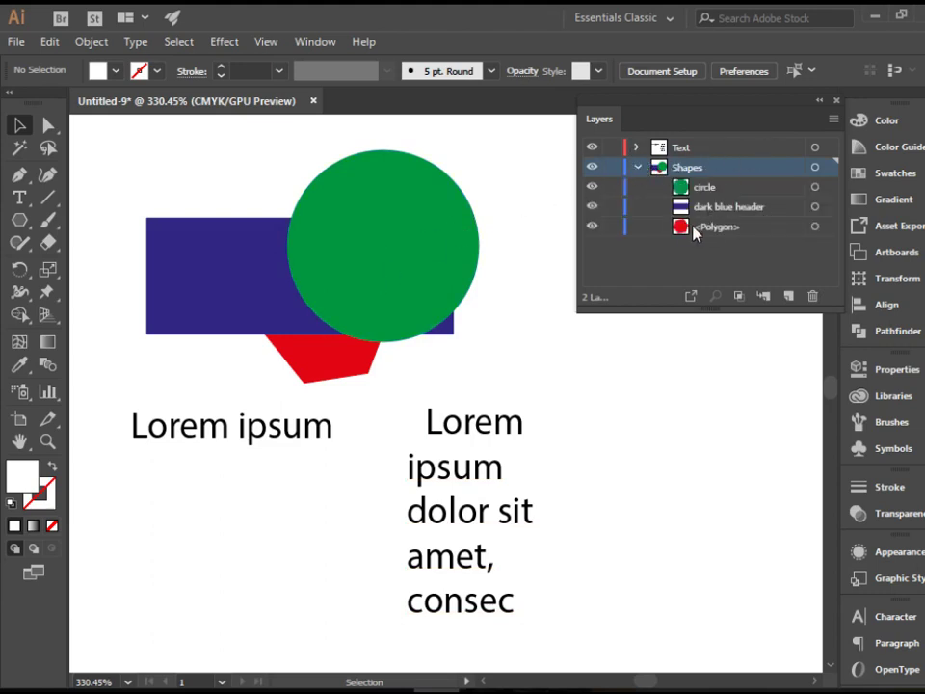
{"action": "left_click", "coordinate": [734, 230]}
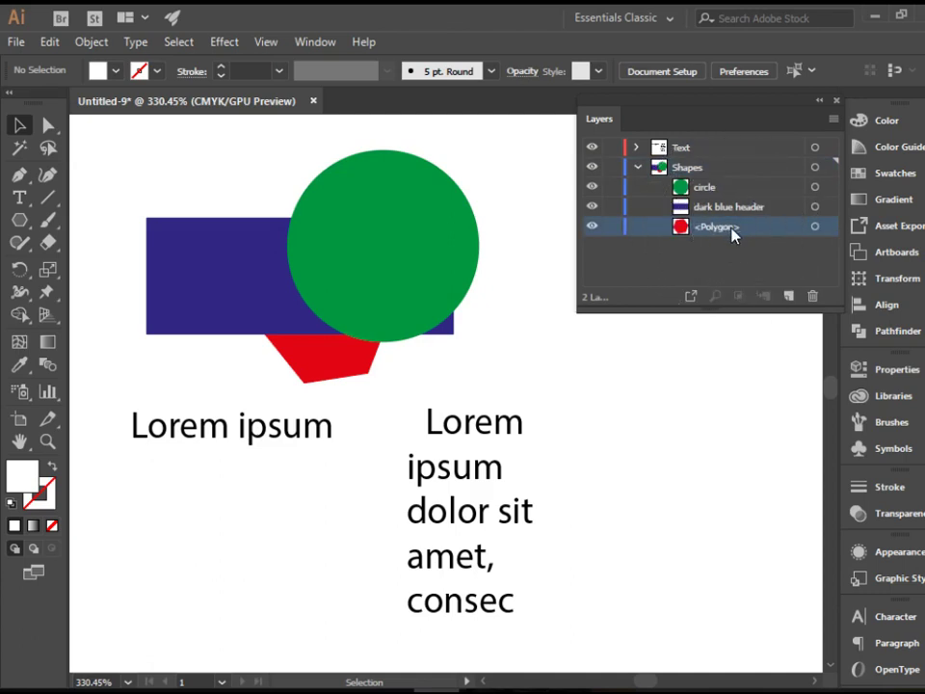
{"action": "left_click", "coordinate": [818, 301]}
{"action": "left_click", "coordinate": [814, 299]}
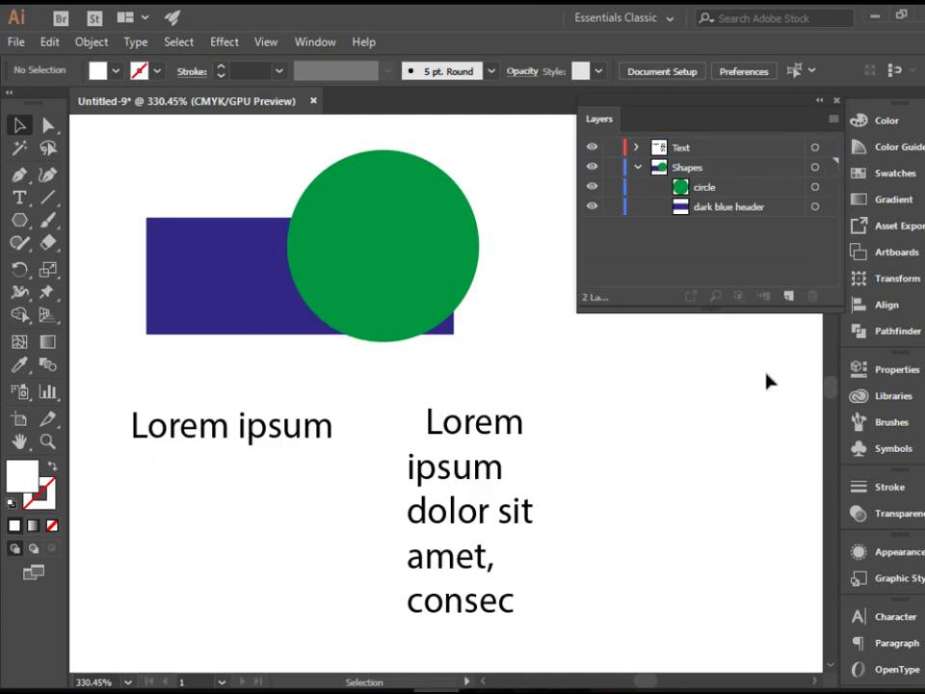
- Select the dark blue header, then collapse the Shapes and Text layer lists
{"action": "left_click", "coordinate": [738, 208]}
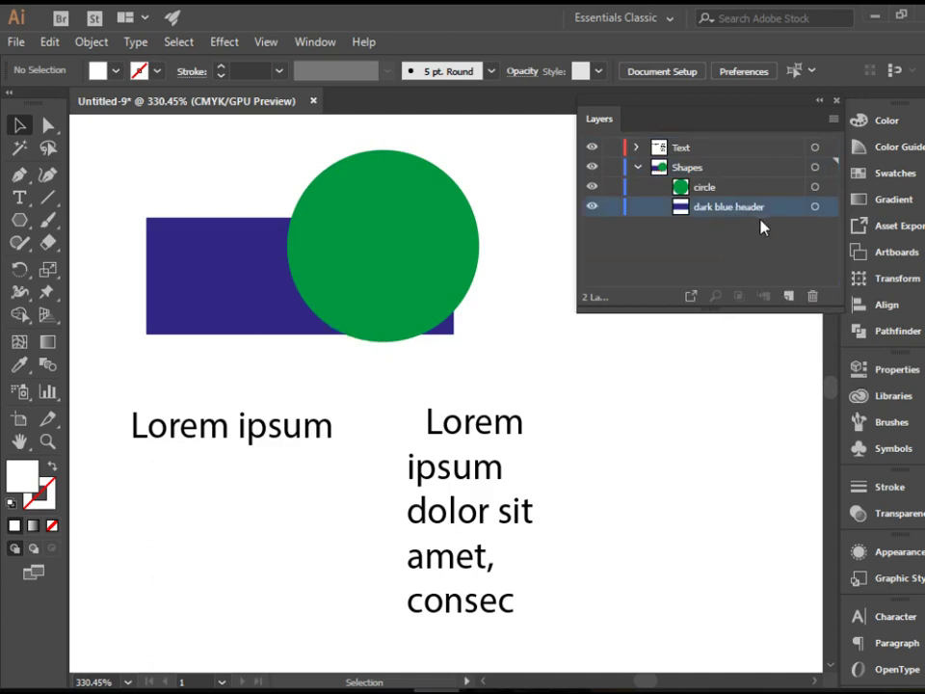
{"action": "left_click", "coordinate": [639, 168]}
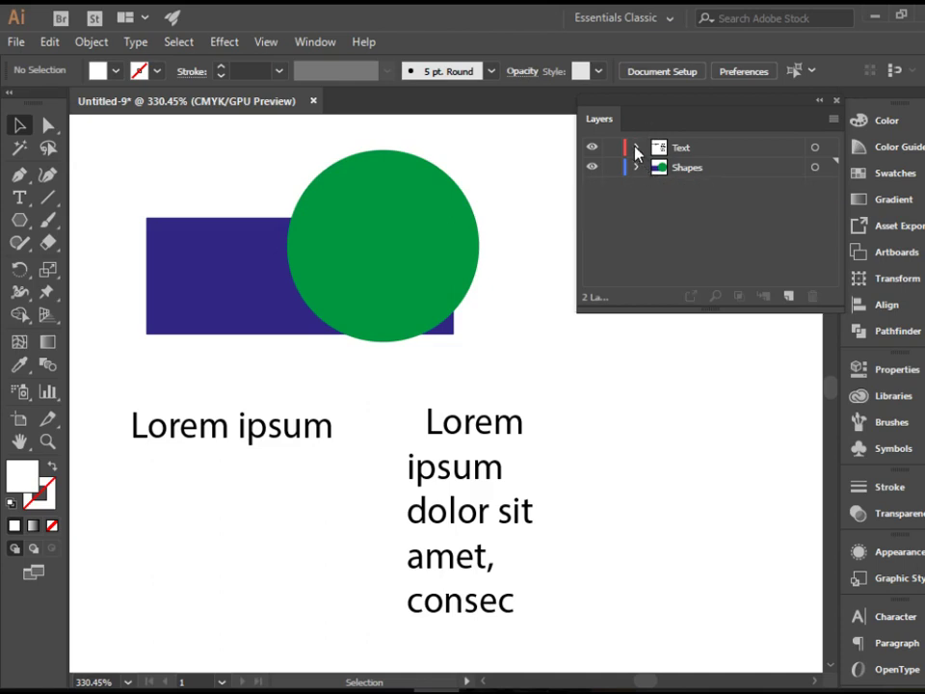
{"action": "left_click", "coordinate": [636, 147]}
{"action": "left_click", "coordinate": [636, 150]}
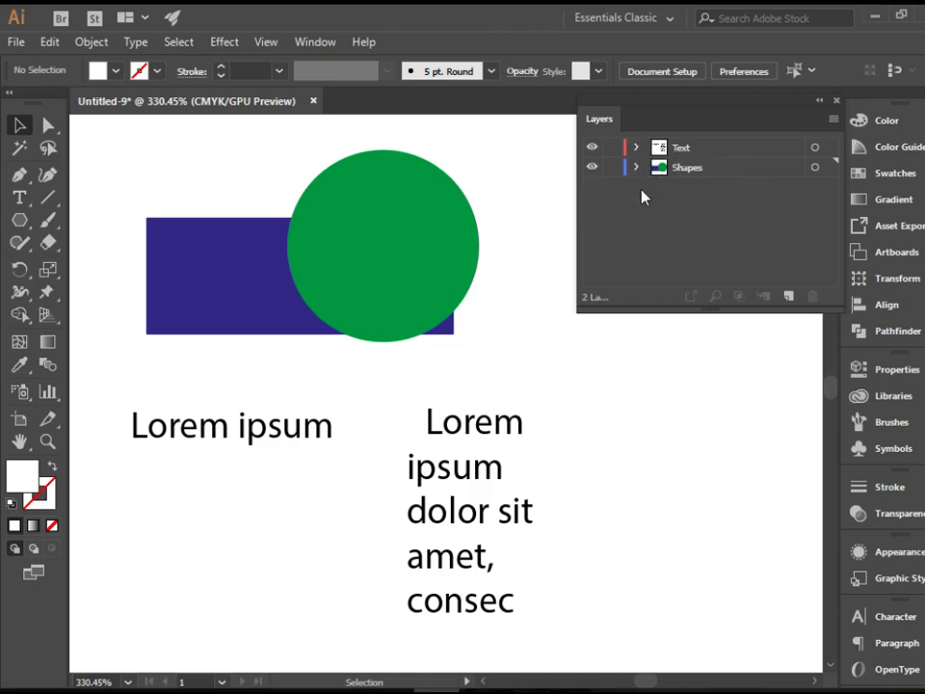